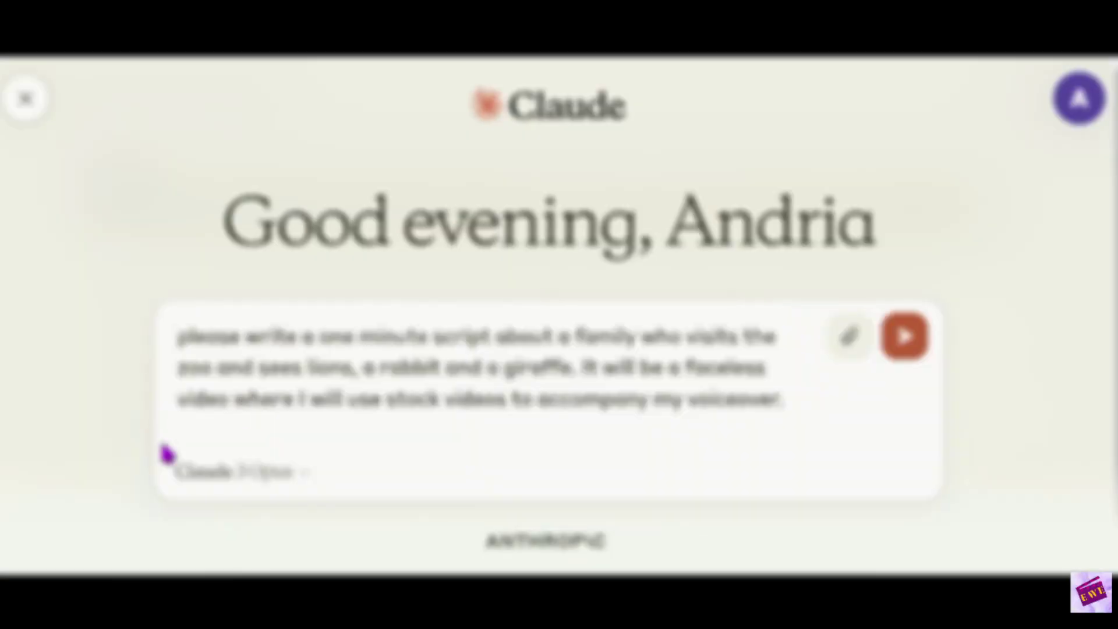
type("and pictu")
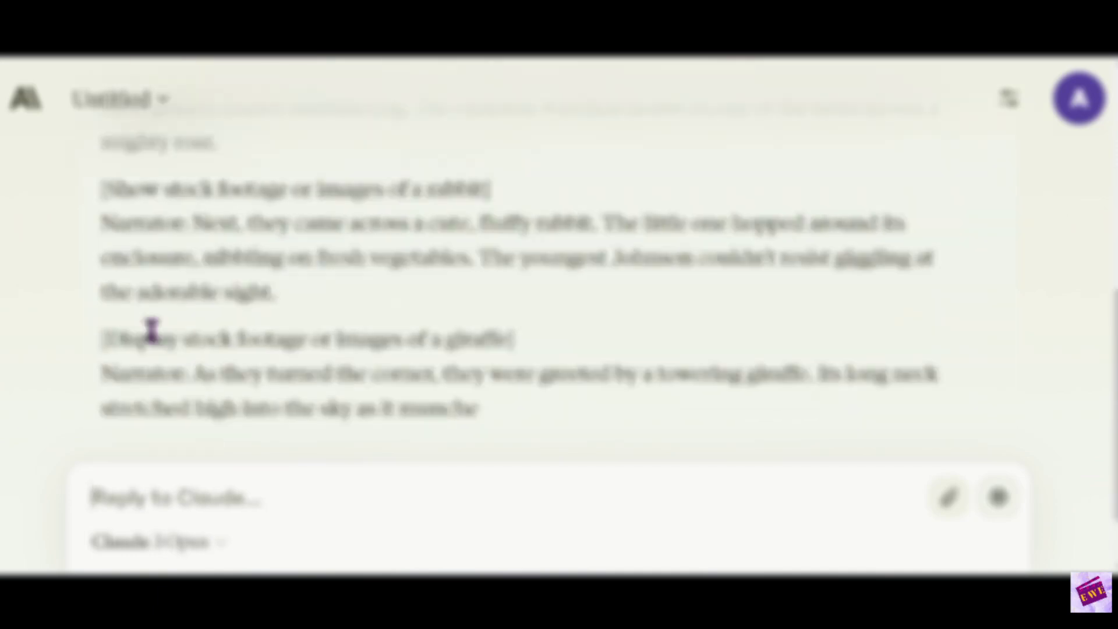
type("remove the na")
type("remove the family name. We'll j")
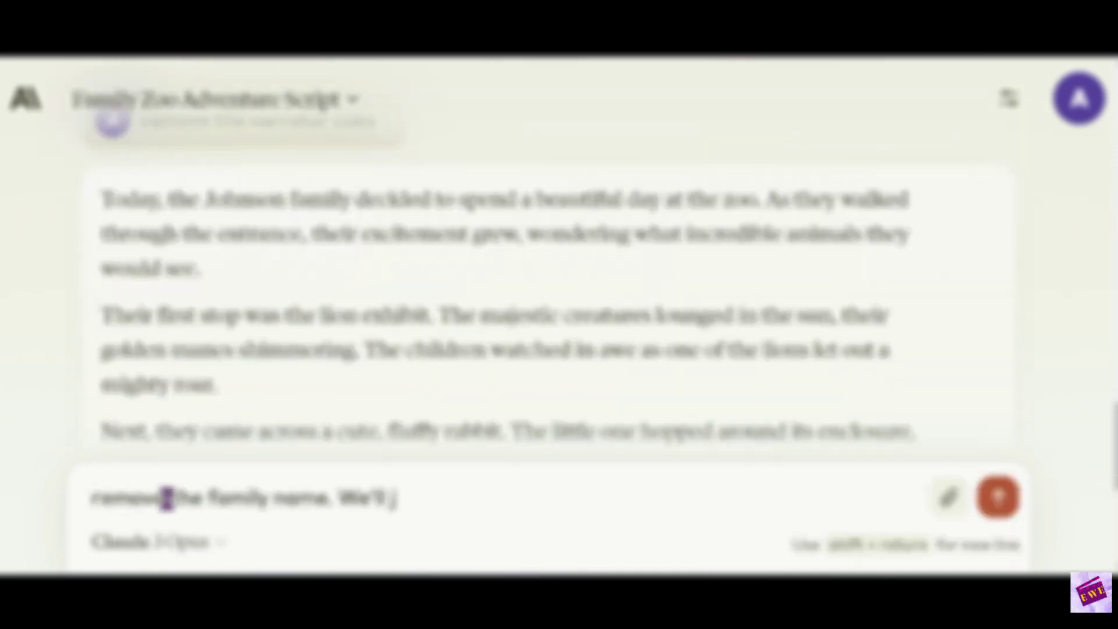
type("ust call them a family")
key("Return")
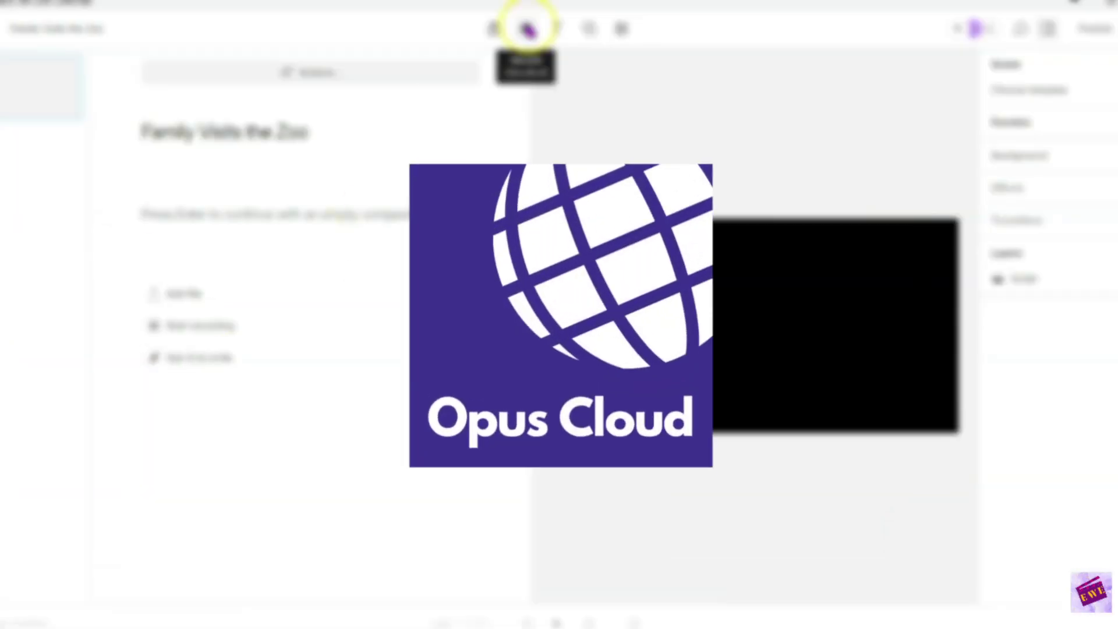
left_click(526, 28)
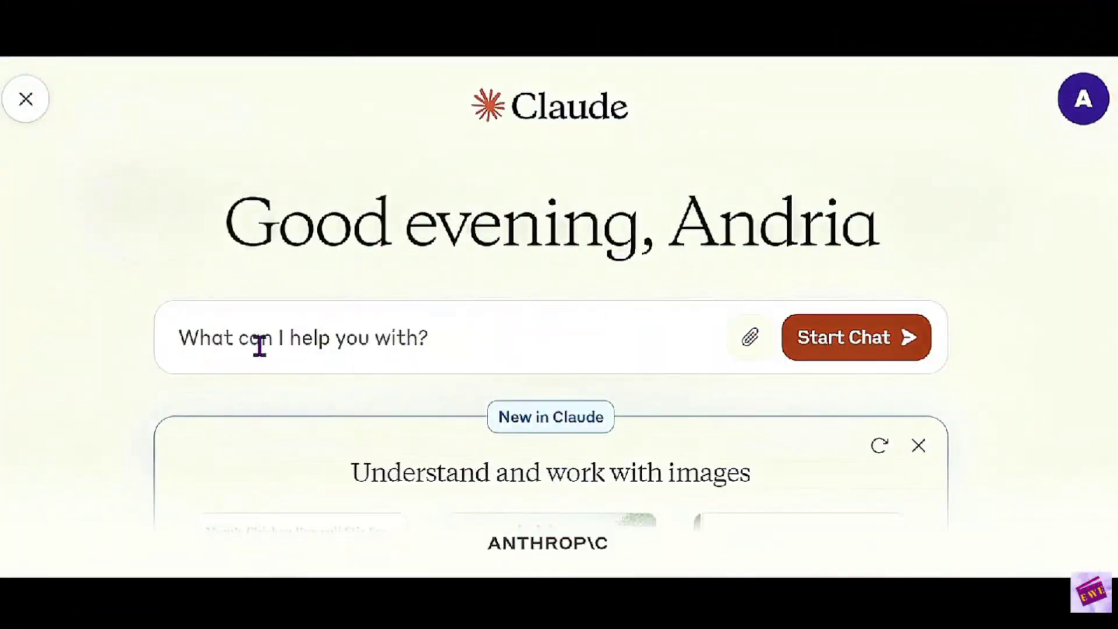
- Paste the prompt requesting a one-minute faceless-video script about a family visiting the zoo and seeing lions, a rabbit and a giraffe
left_click(200, 337)
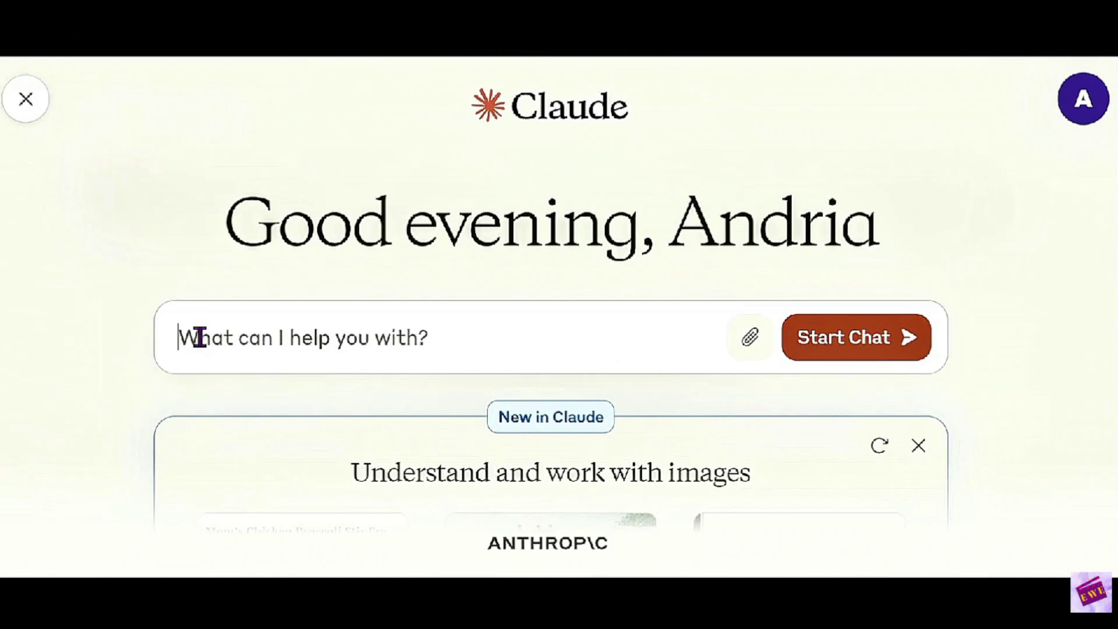
right_click(199, 338)
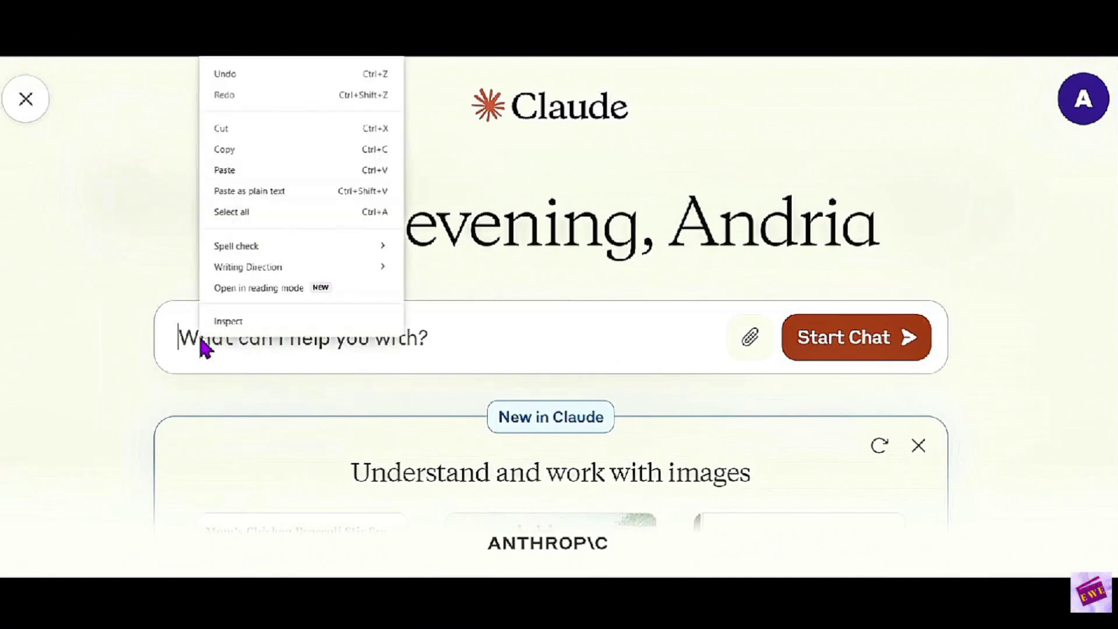
left_click(225, 170)
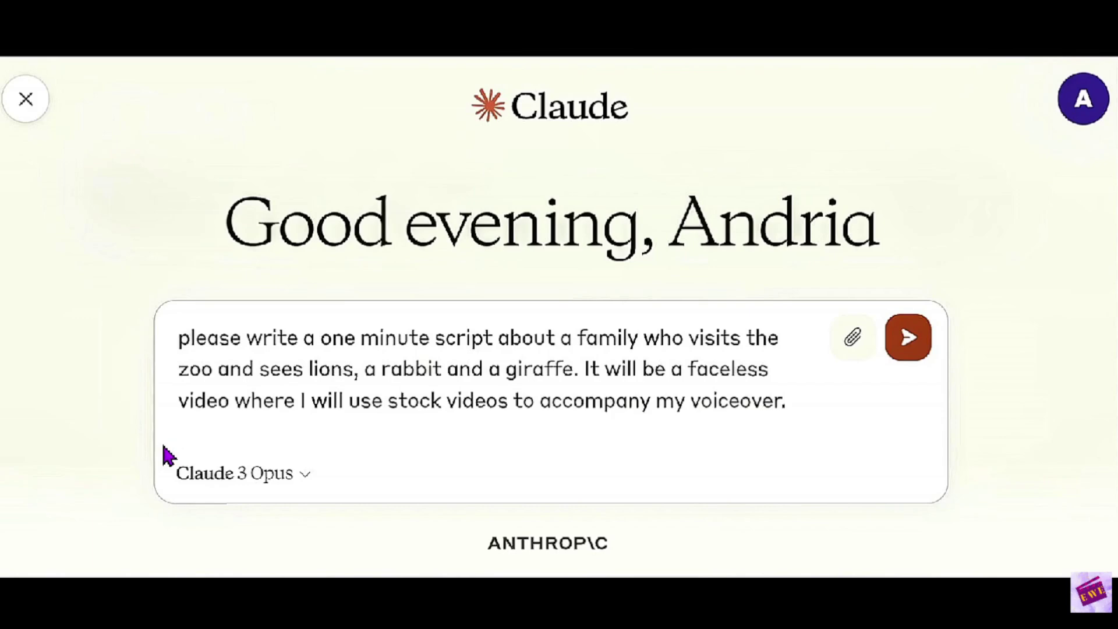
- Insert "and pictures" after "stock videos" in the prompt and submit it
left_click(513, 400)
type("and pictures")
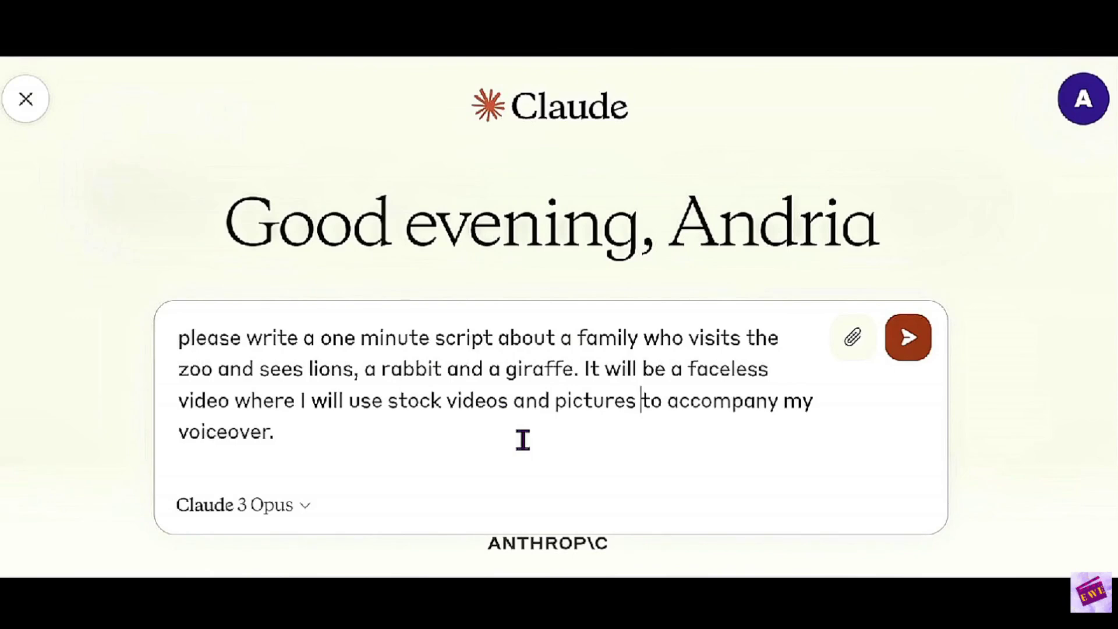
left_click_drag(322, 339, 432, 333)
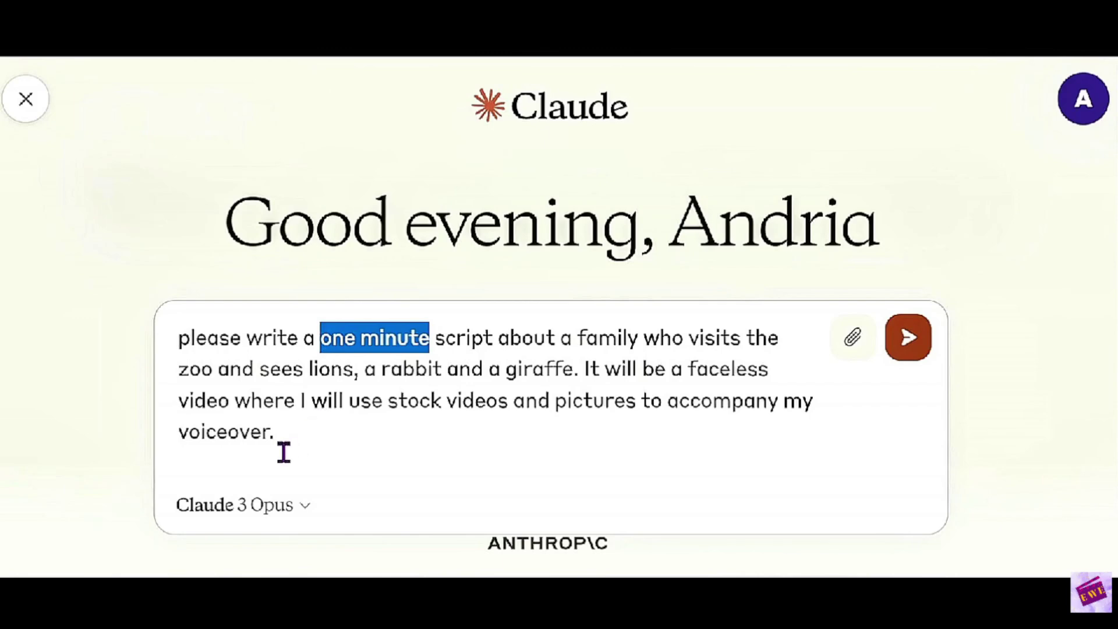
left_click(290, 434)
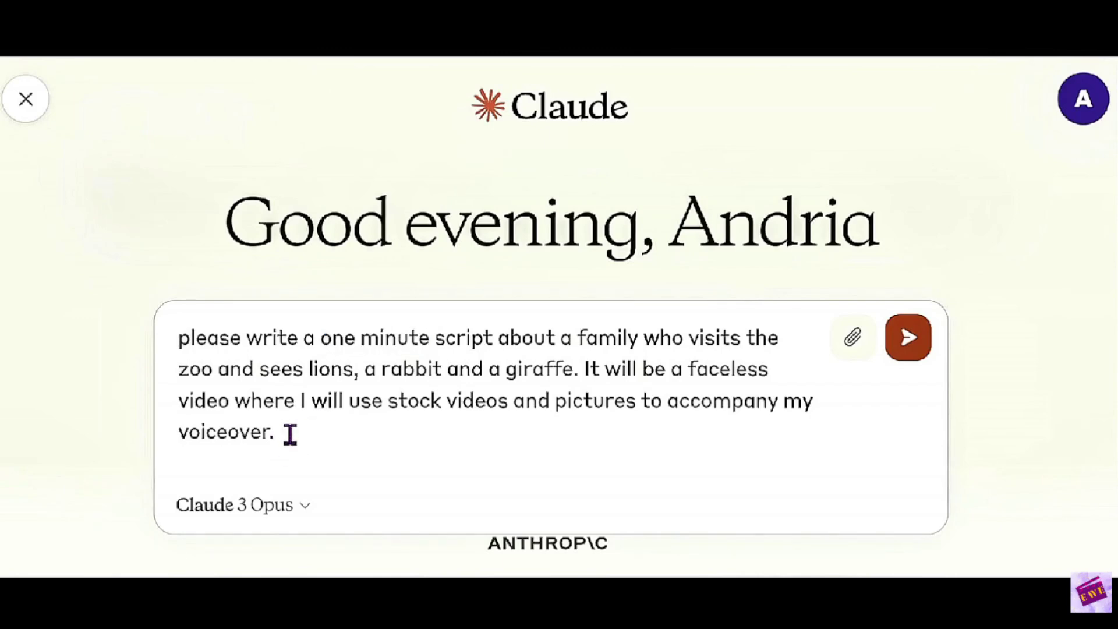
key("Return")
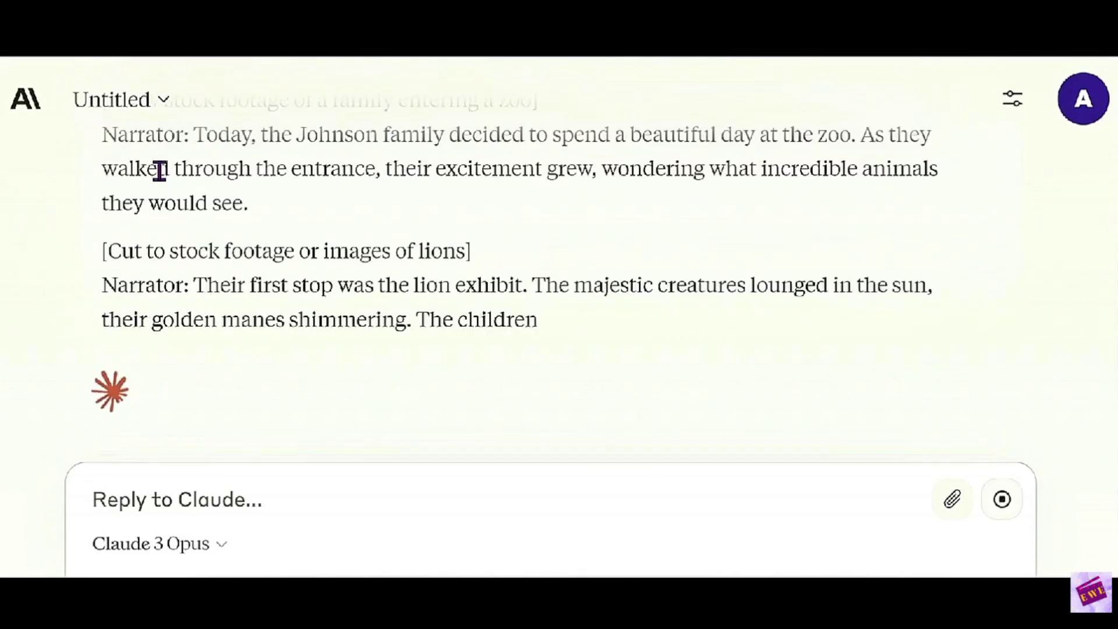
- Send a follow-up request to "remove all the cues" from the generated zoo script
scroll(157, 174, "up", 2)
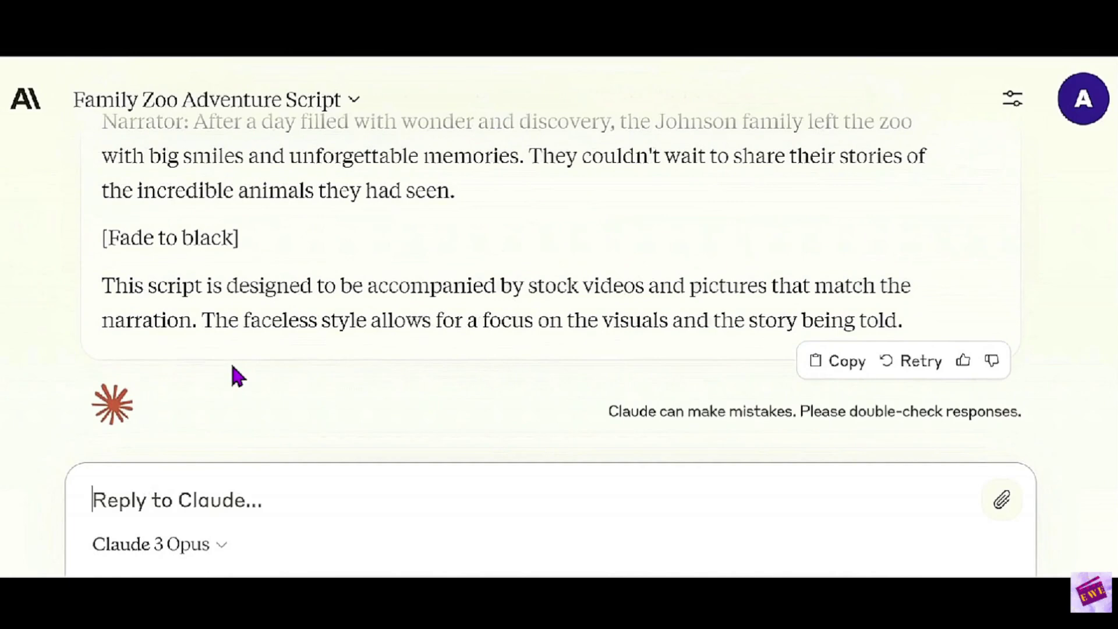
left_click(132, 496)
type("re")
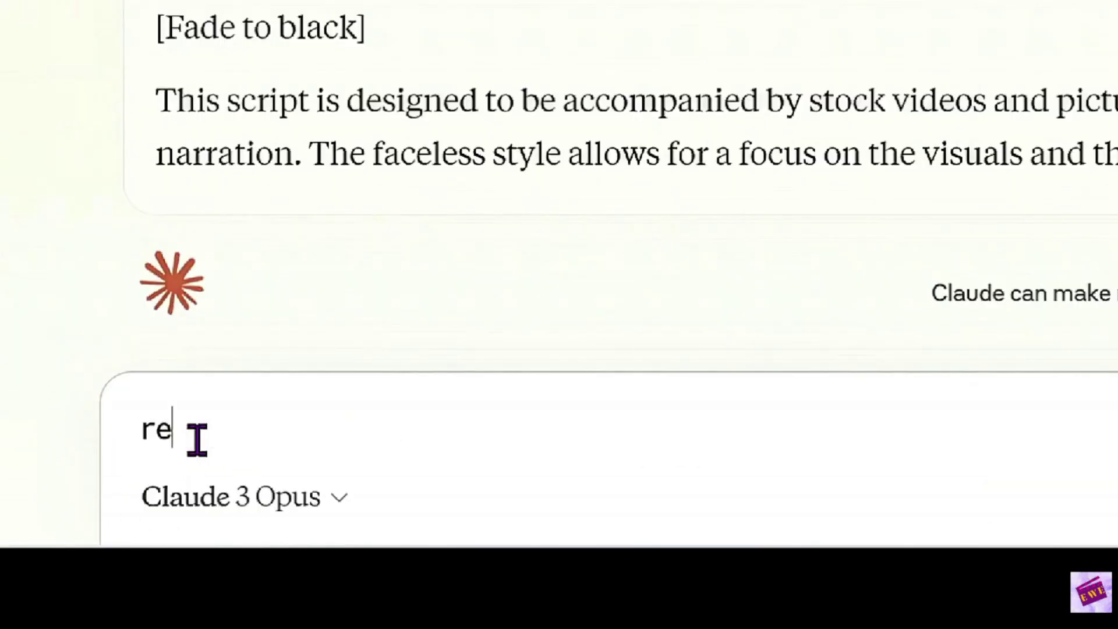
type("move all the cues")
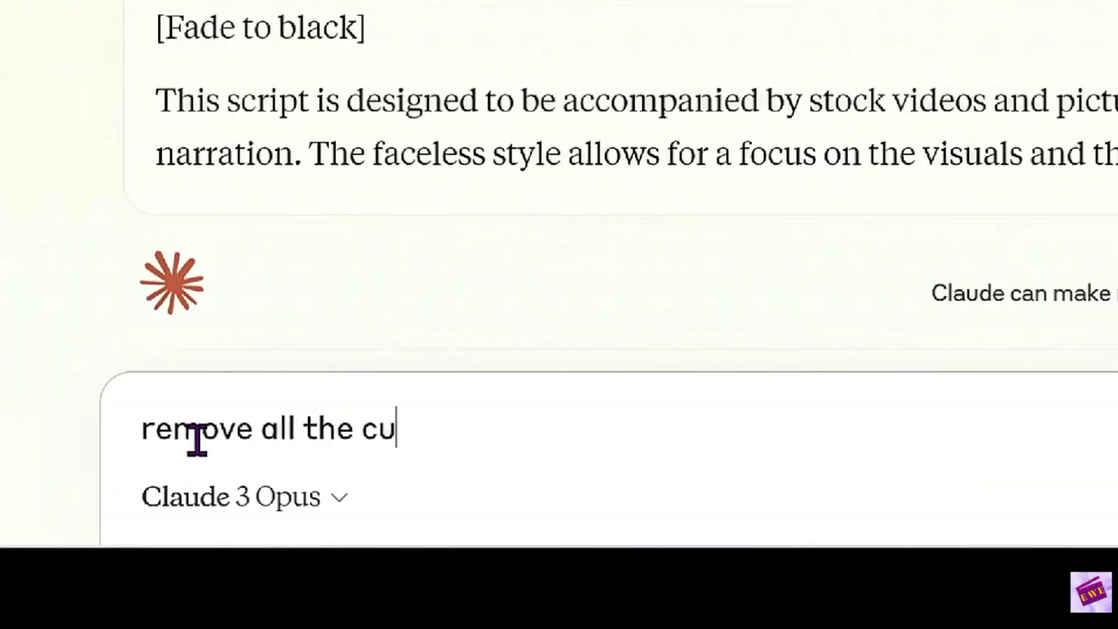
key("Return")
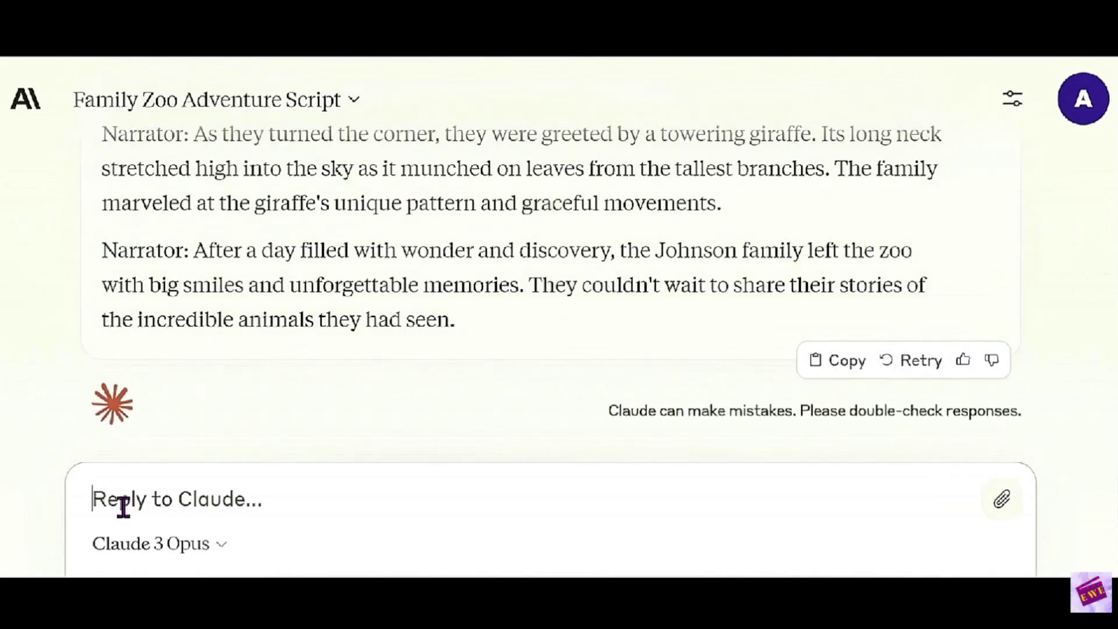
- Send another follow-up request to "remove the narrator cues" from the script
type("remove the")
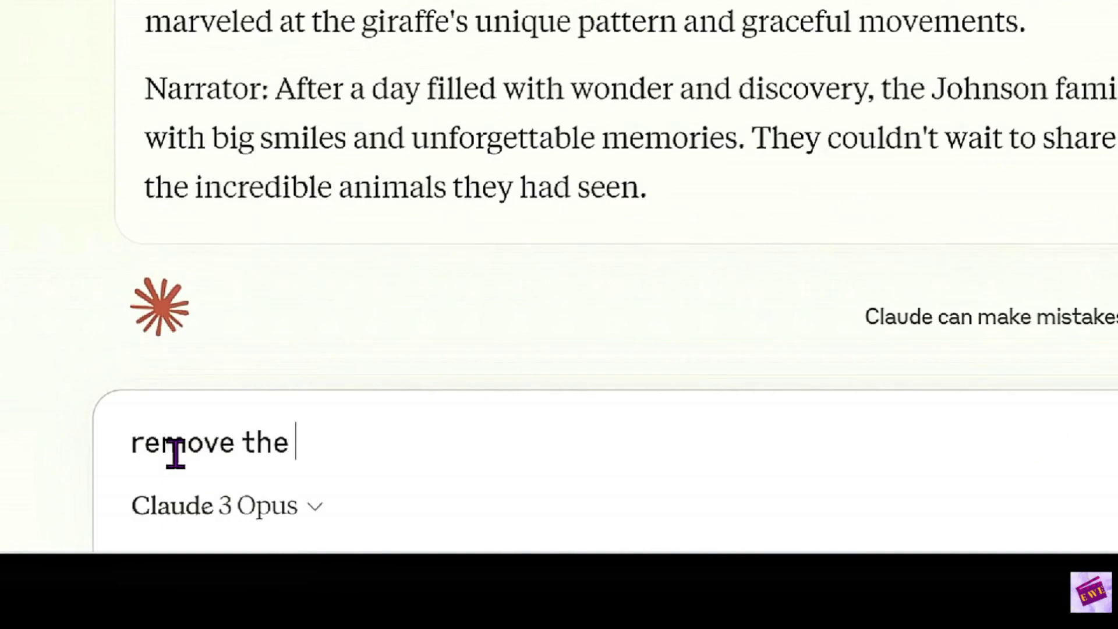
type("narrator cues")
key("Return")
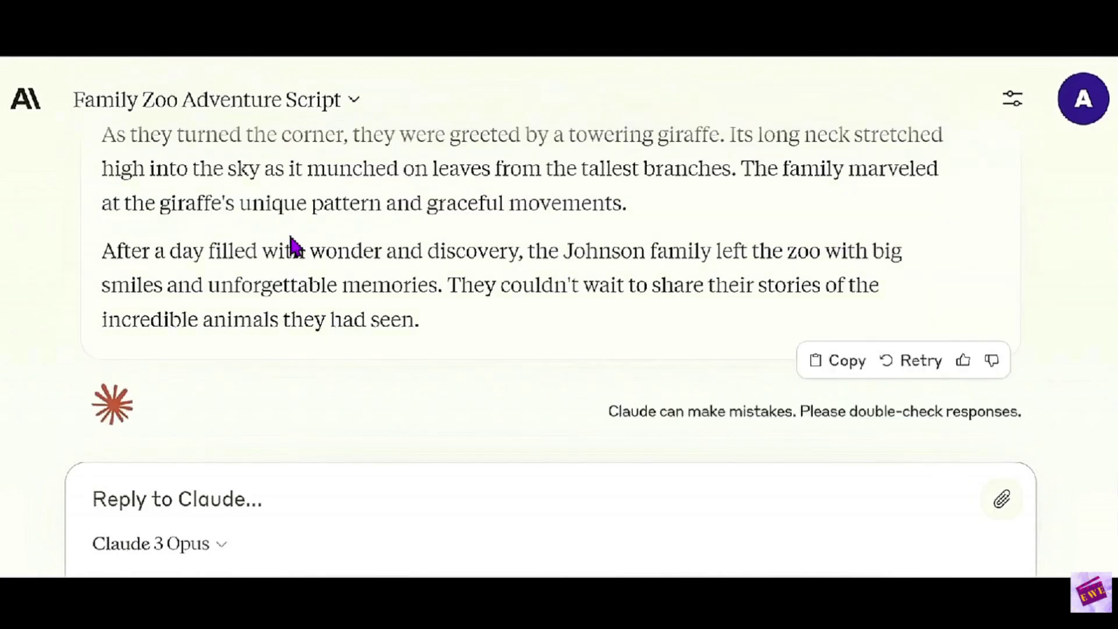
- Send the follow-up request "remove the family name. We'll just call them a family"
scroll(290, 245, "up", 7)
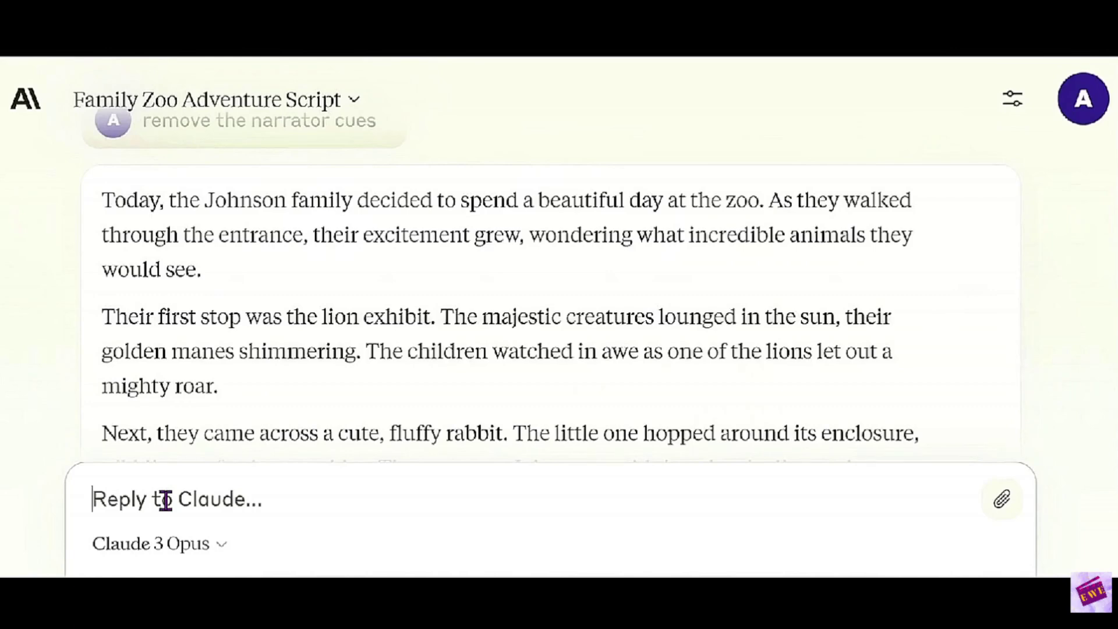
type("remove the ")
type("famil")
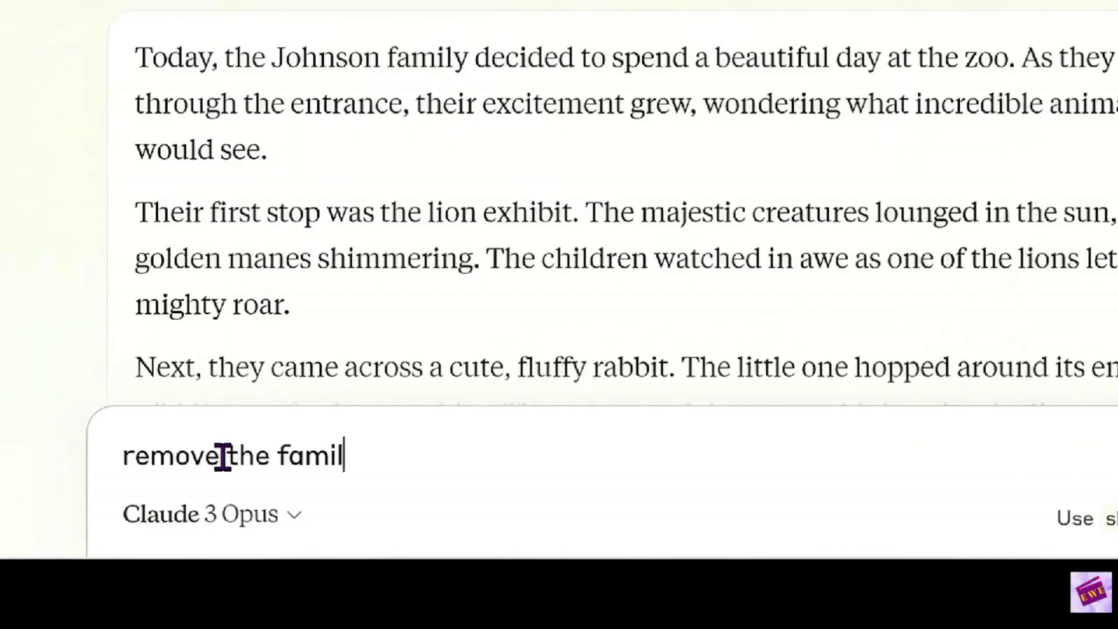
type("y name. We'll ")
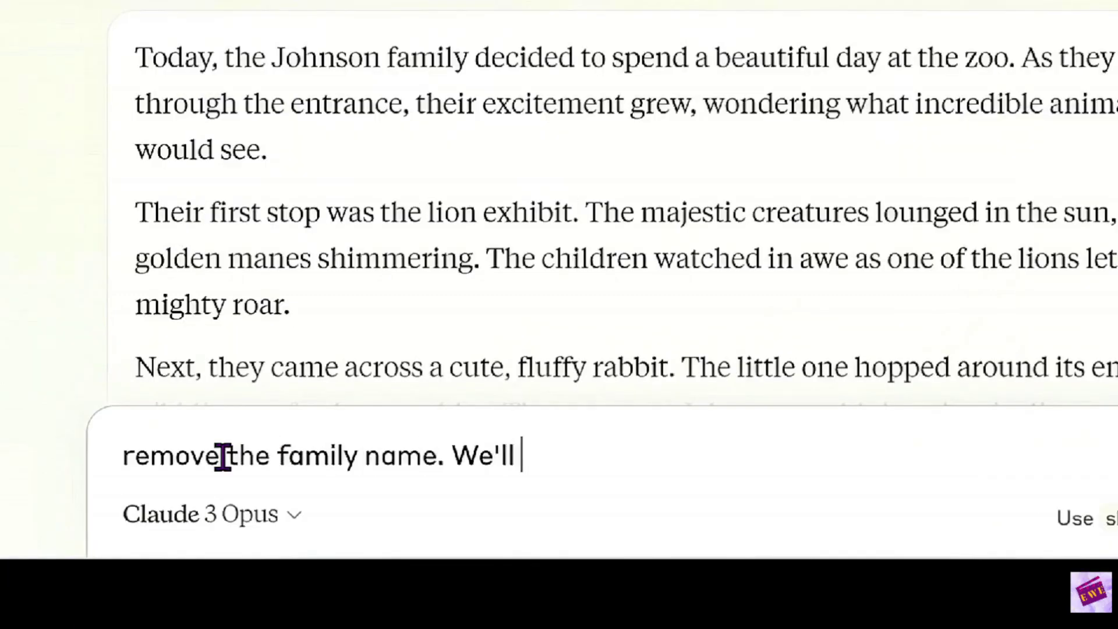
type("just")
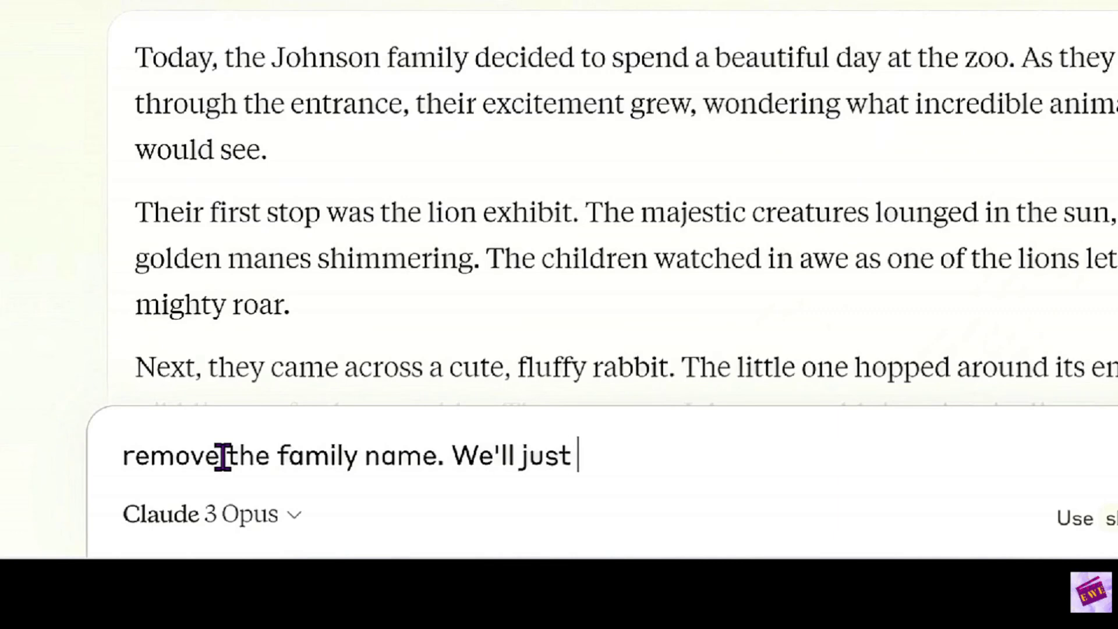
type(" call the")
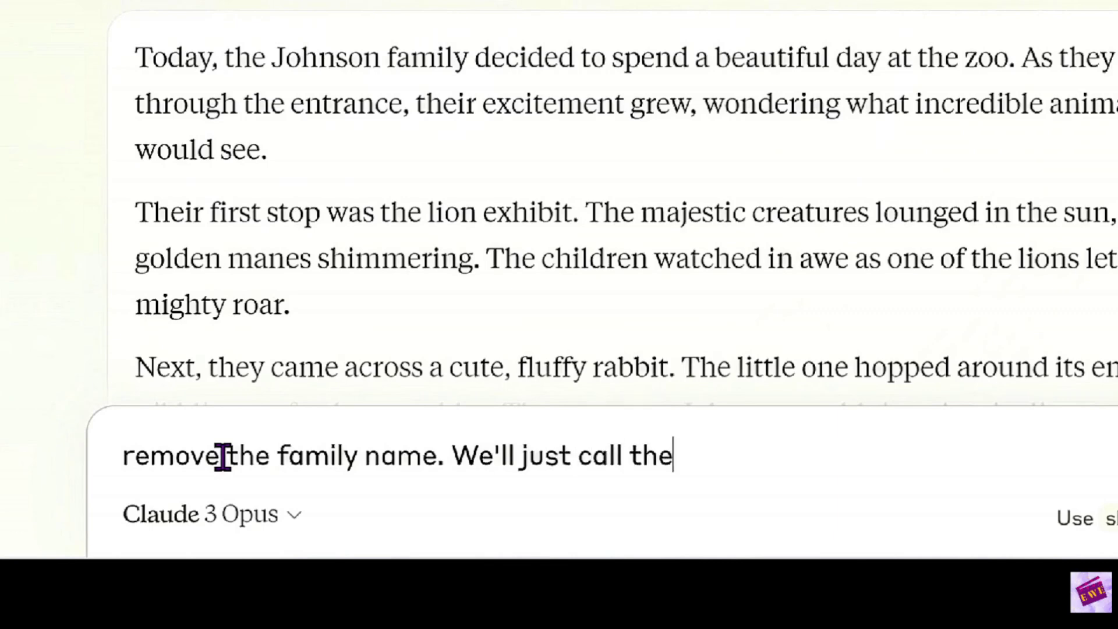
type("m a family")
key("Return")
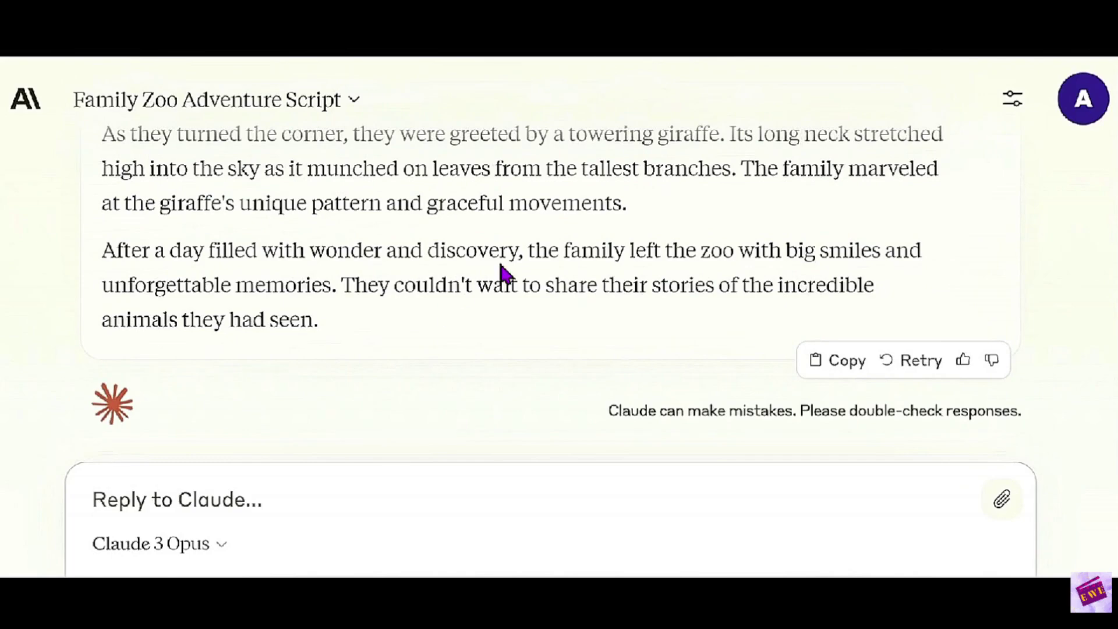
- Review the revised zoo script from its opening paragraph through to the ending
scroll(462, 317, "up", 7)
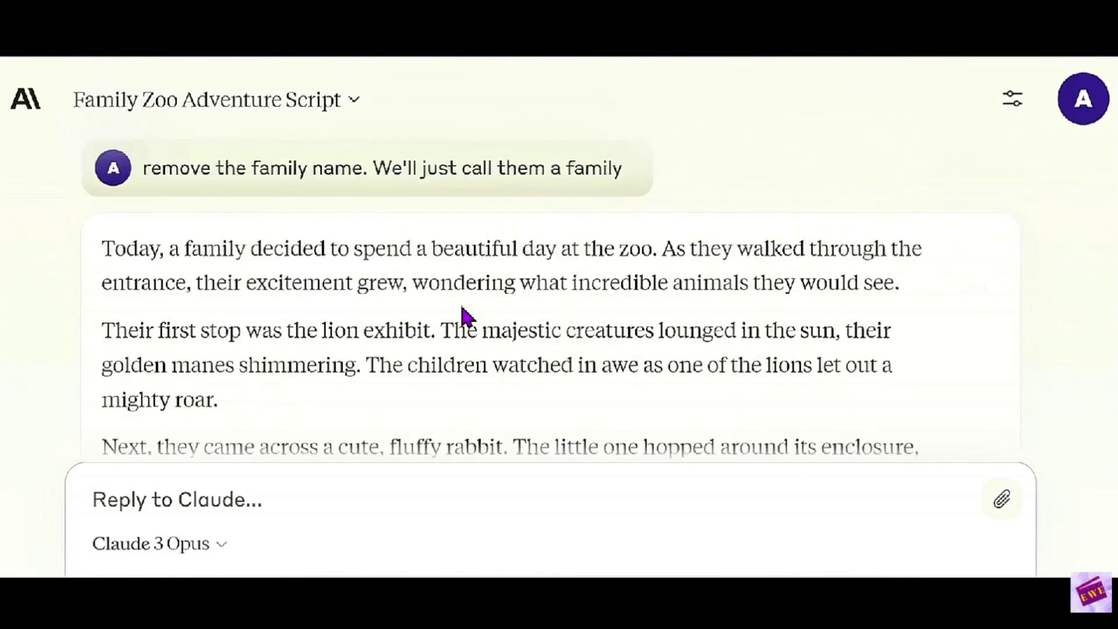
scroll(462, 307, "up", 2)
scroll(462, 307, "down", 1)
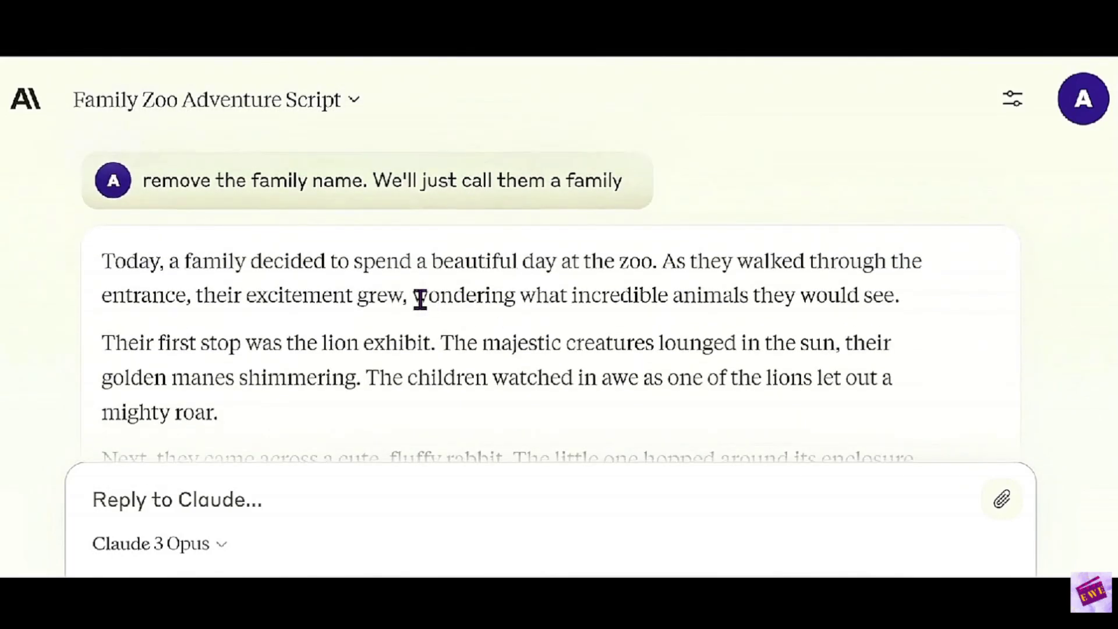
scroll(388, 337, "down", 1)
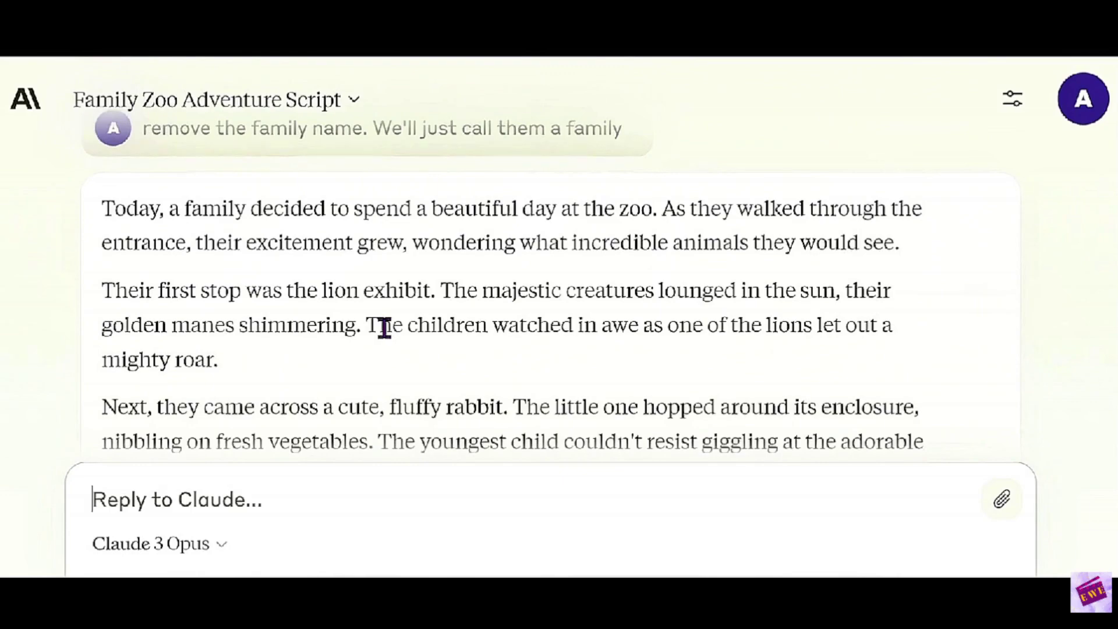
scroll(385, 330, "down", 1)
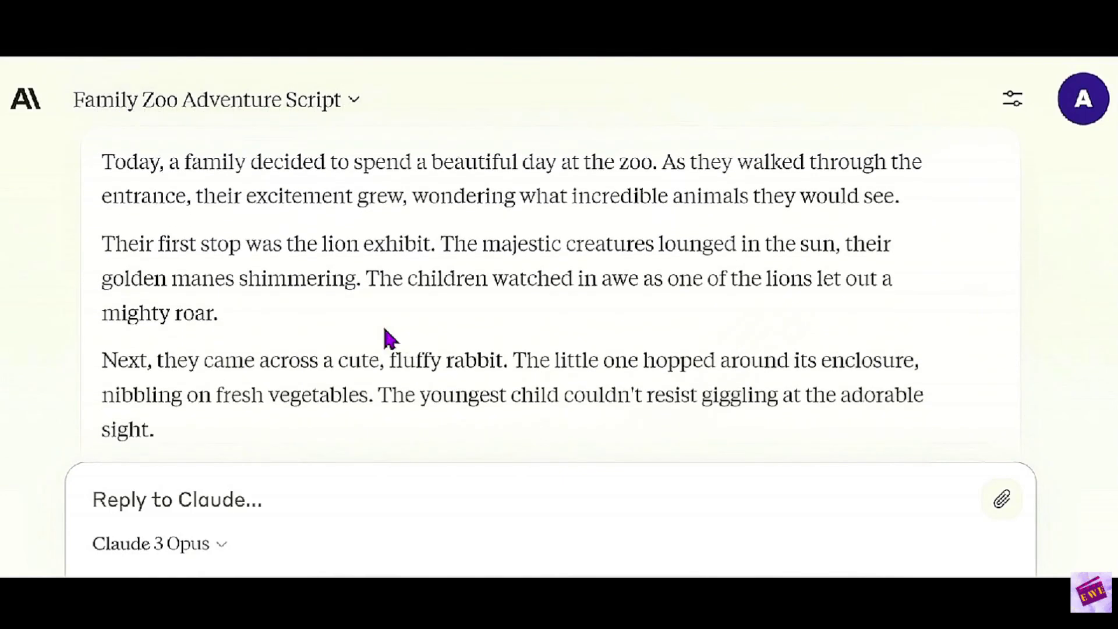
scroll(384, 328, "down", 1)
scroll(384, 328, "down", 2)
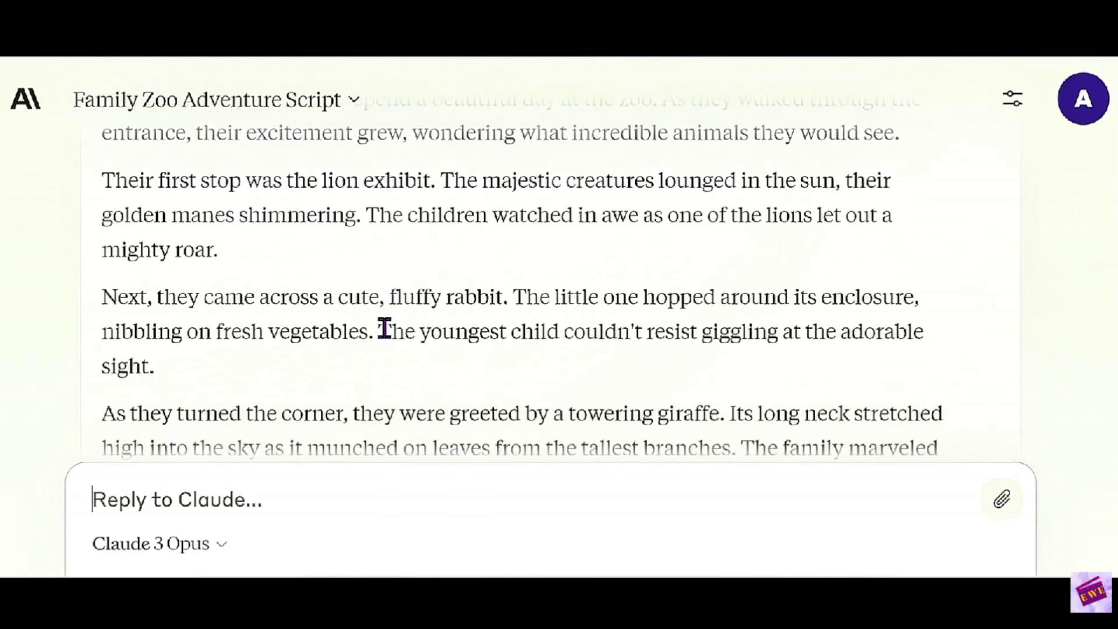
scroll(384, 328, "down", 3)
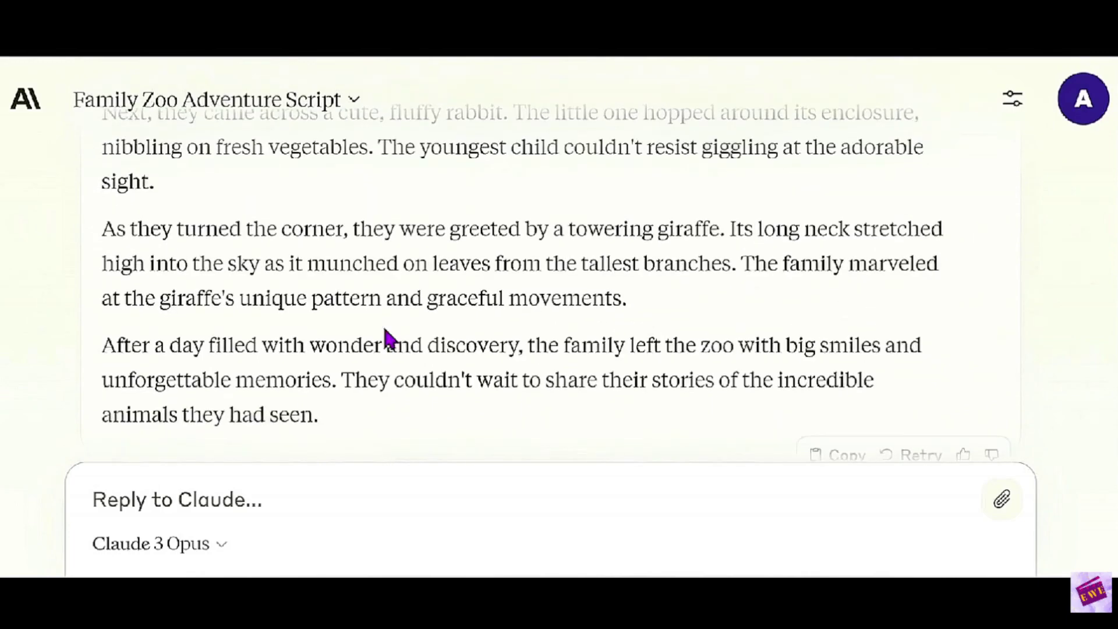
scroll(385, 330, "down", 1)
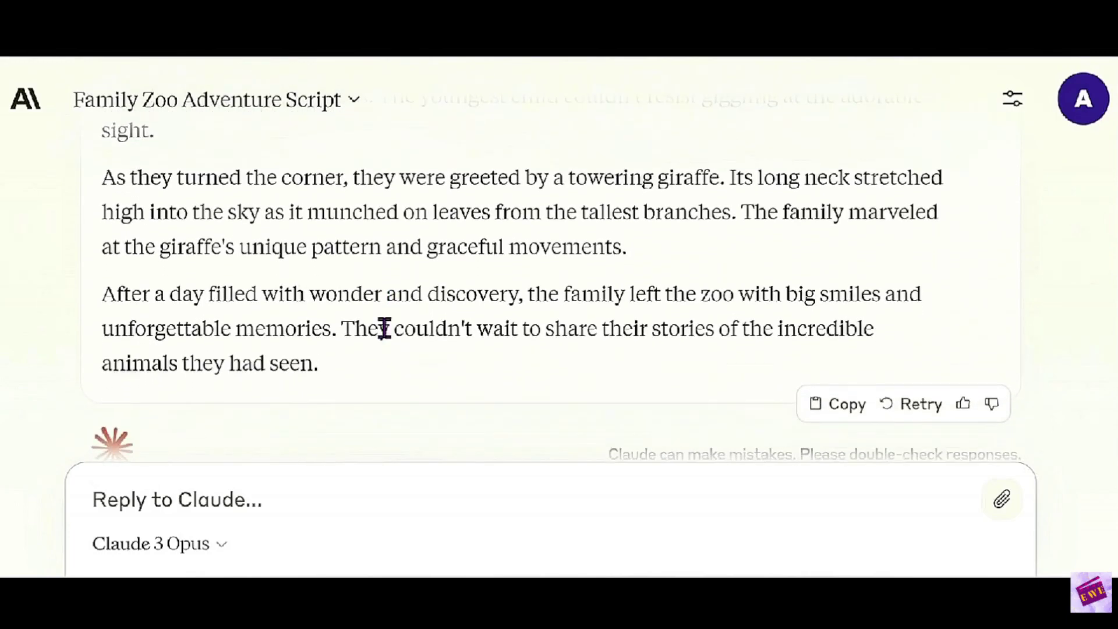
scroll(385, 328, "down", 1)
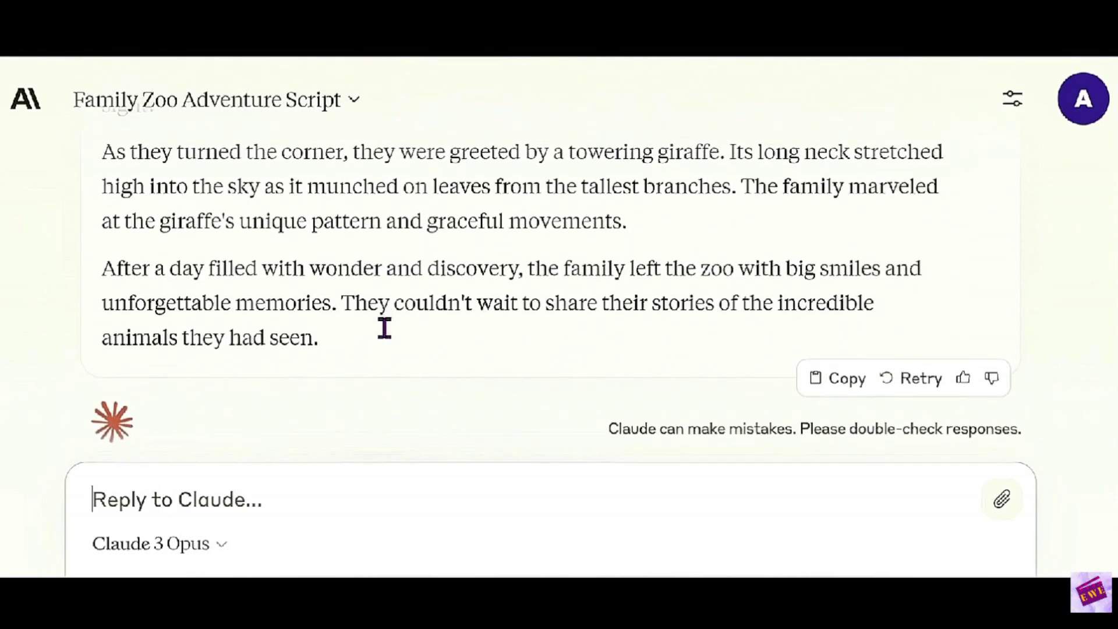
scroll(385, 332, "down", 1)
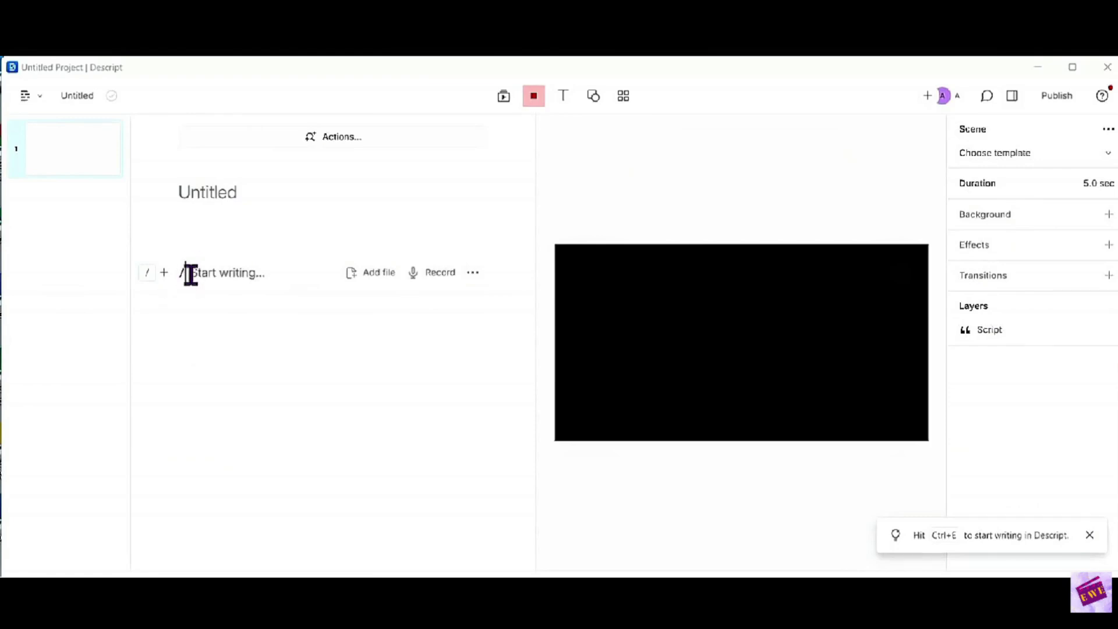
- Title the untitled composition in the new Descript project "Family Visits the Zoo"
left_click(437, 380)
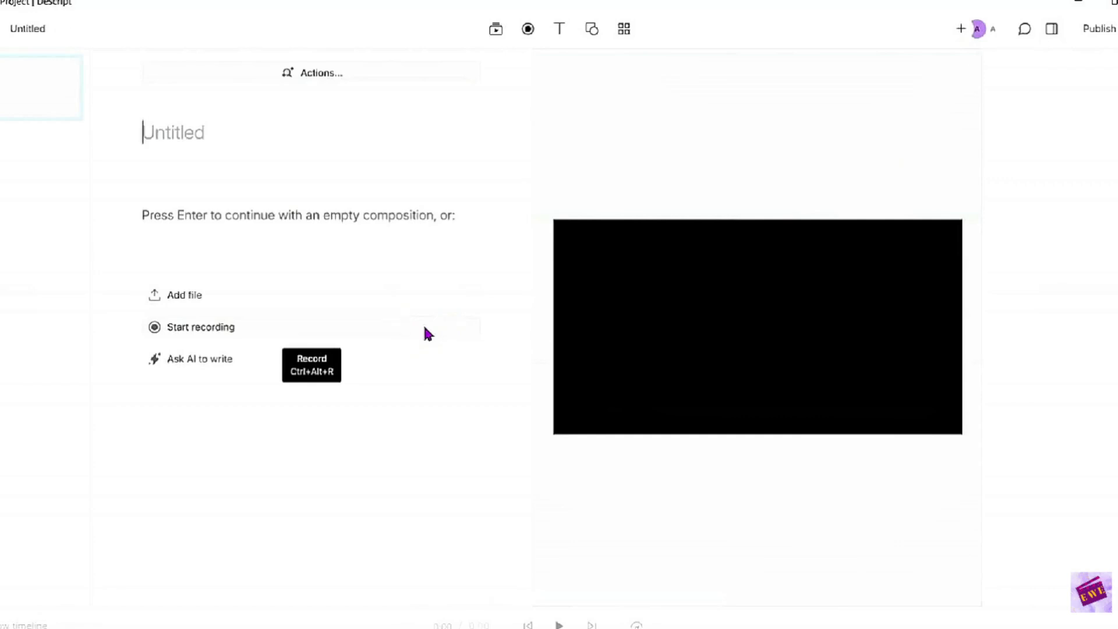
left_click(80, 278)
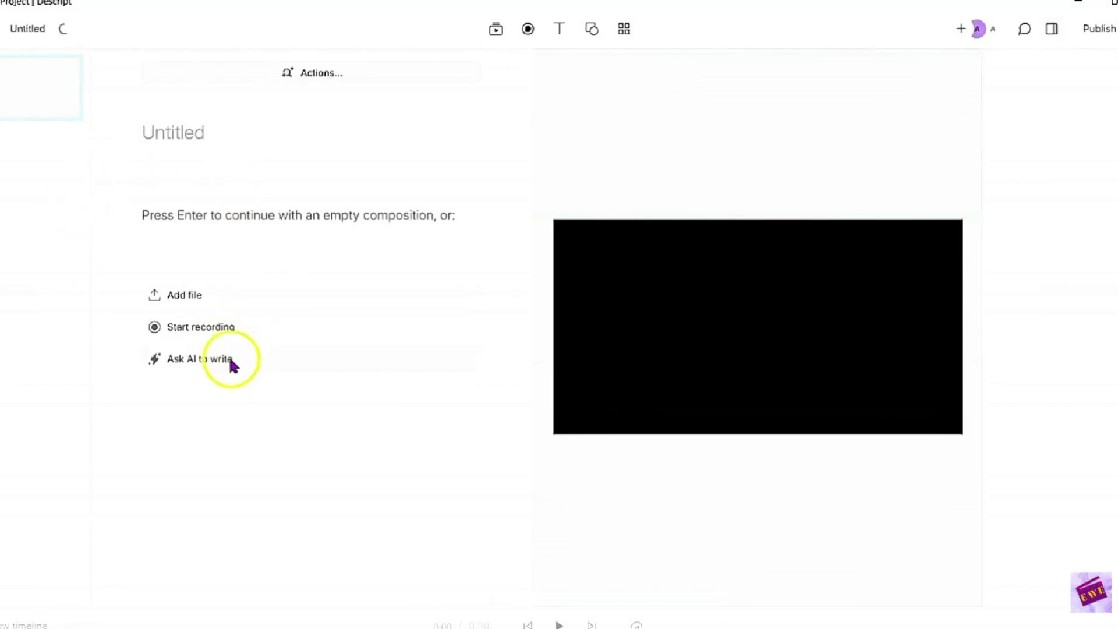
type("Family Visits the Zoo")
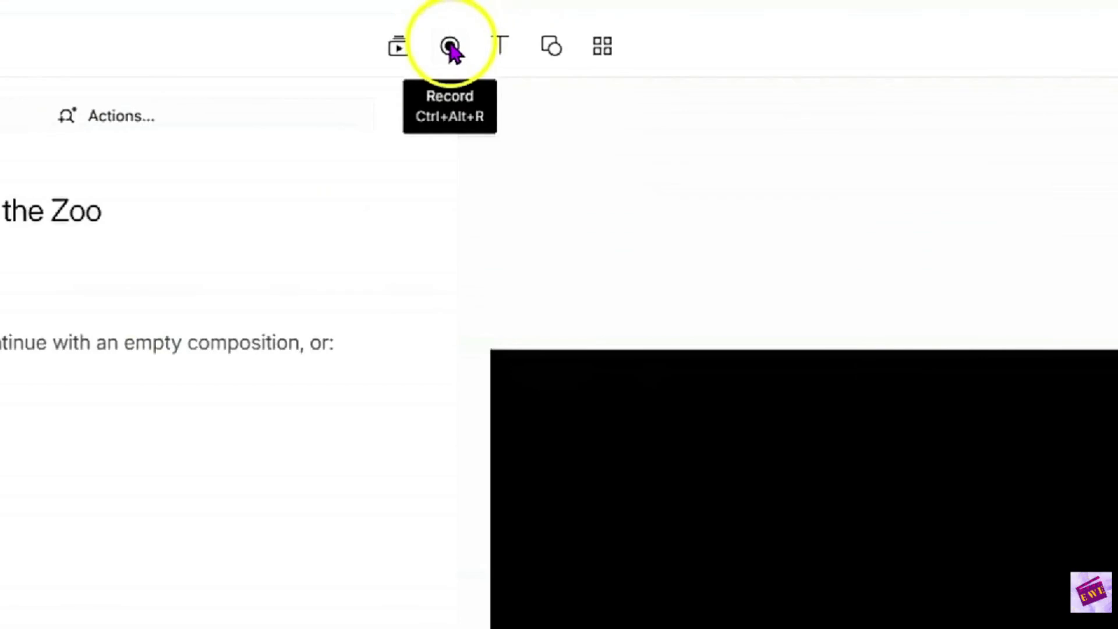
- Set up an audio-only recording that uses channel 1 of the Samson Q2U microphone, after checking the available microphone inputs
left_click(450, 46)
left_click(477, 183)
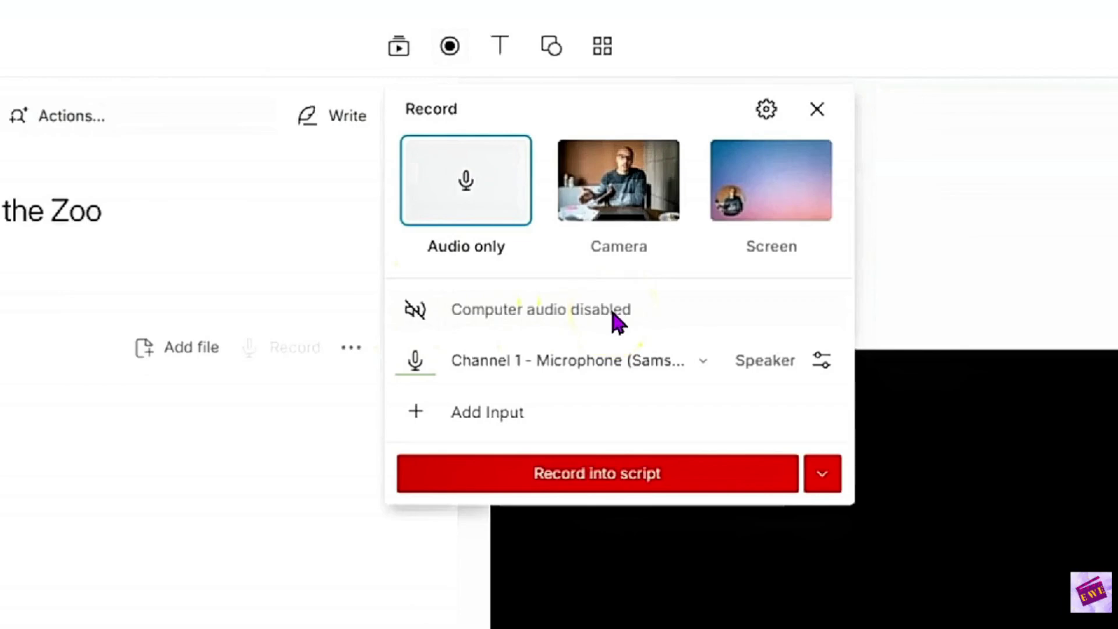
left_click(700, 363)
mouse_move(682, 561)
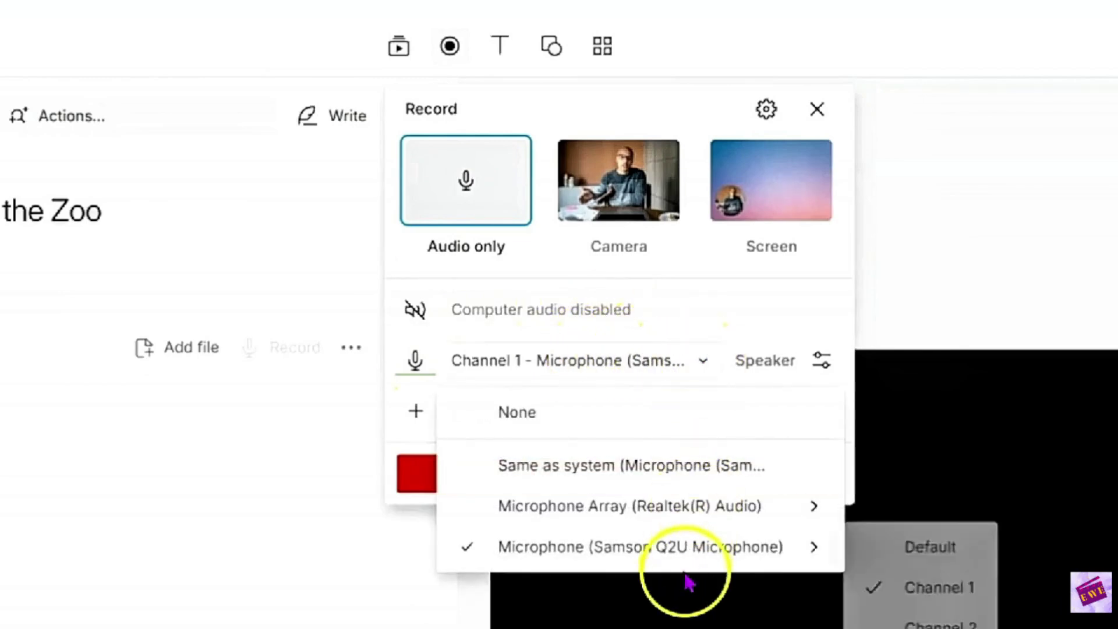
left_click(704, 364)
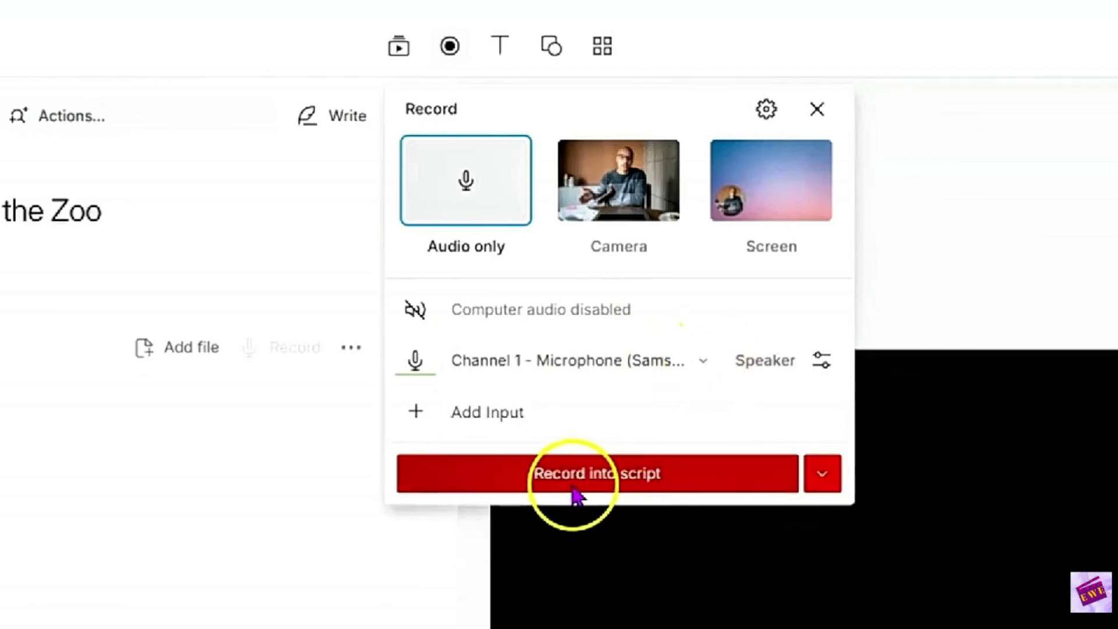
- Record the zoo voiceover into the script, stop the recording, and look over its transcript in a widened script area
left_click(599, 474)
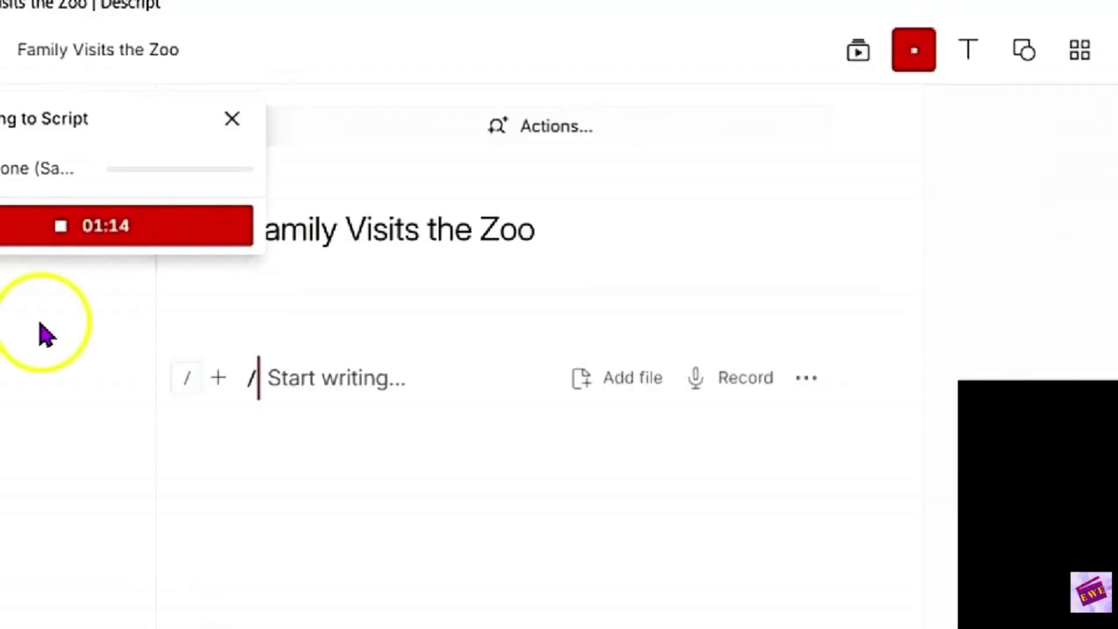
left_click(115, 237)
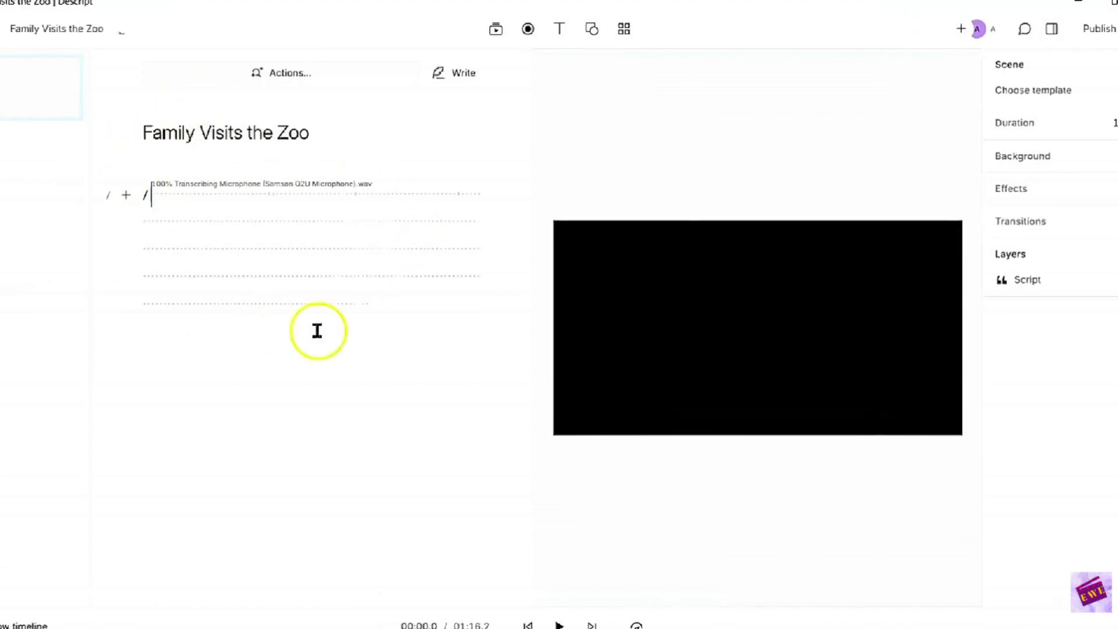
scroll(478, 379, "down", 8)
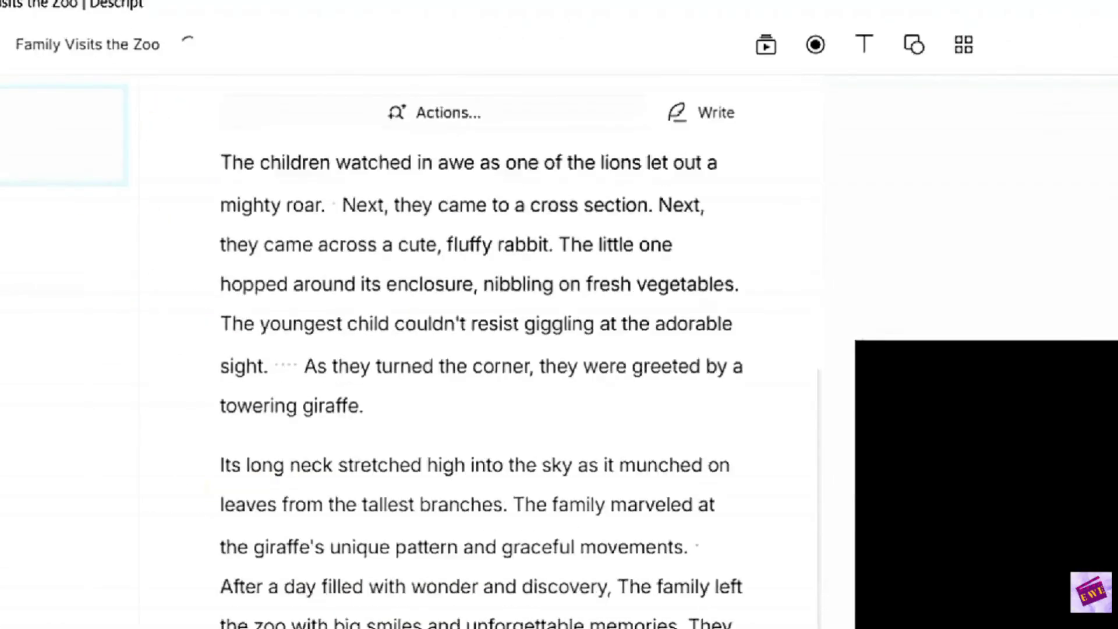
scroll(477, 378, "up", 10)
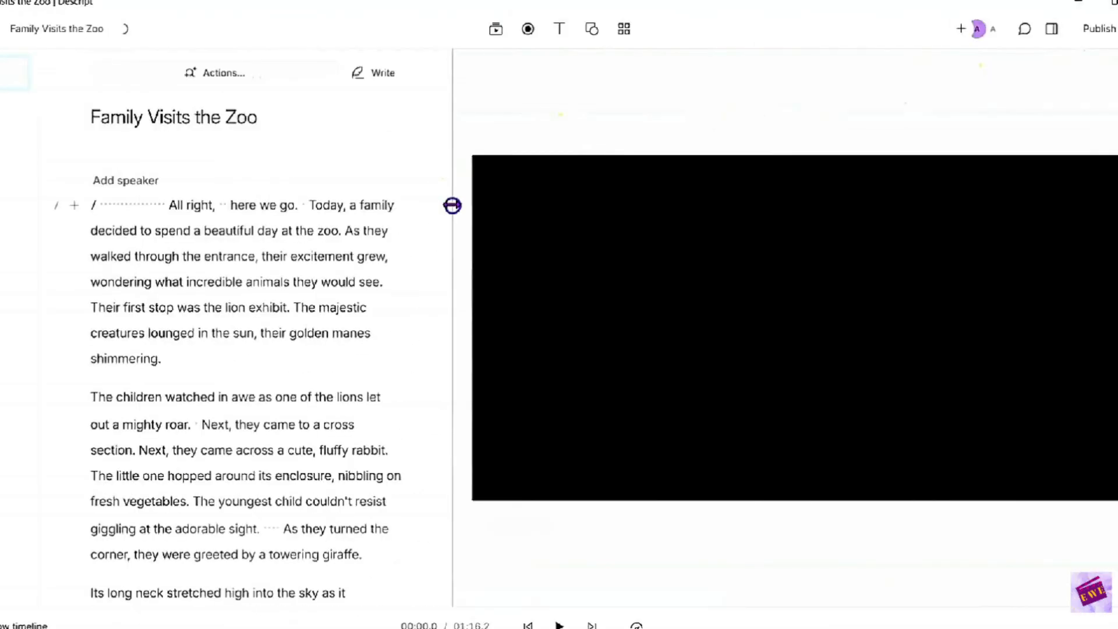
left_click_drag(780, 339, 1095, 328)
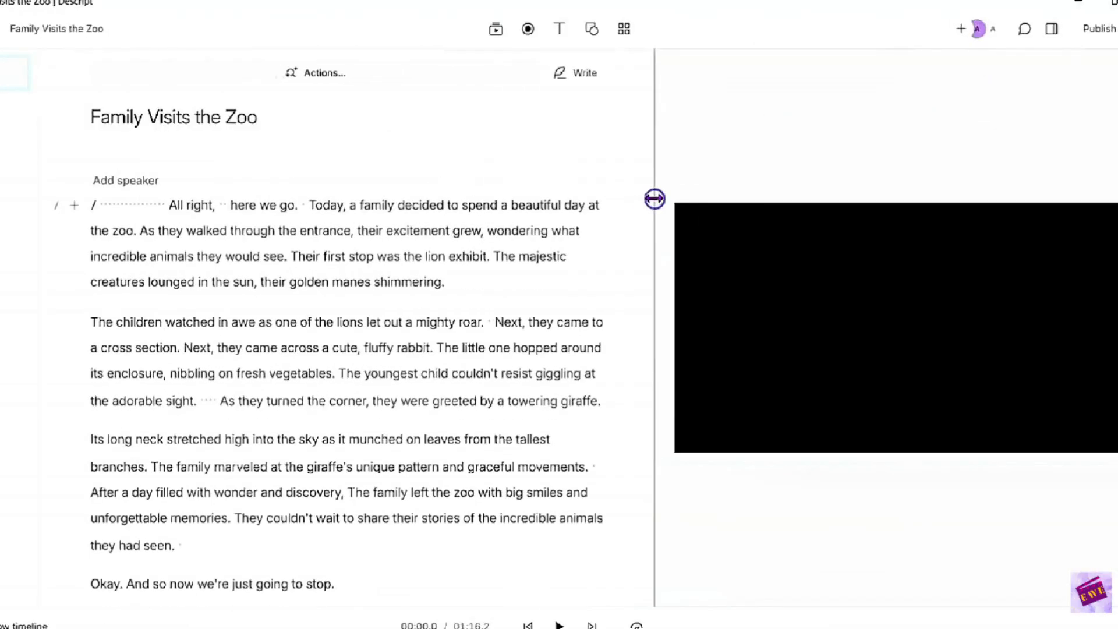
left_click(198, 232)
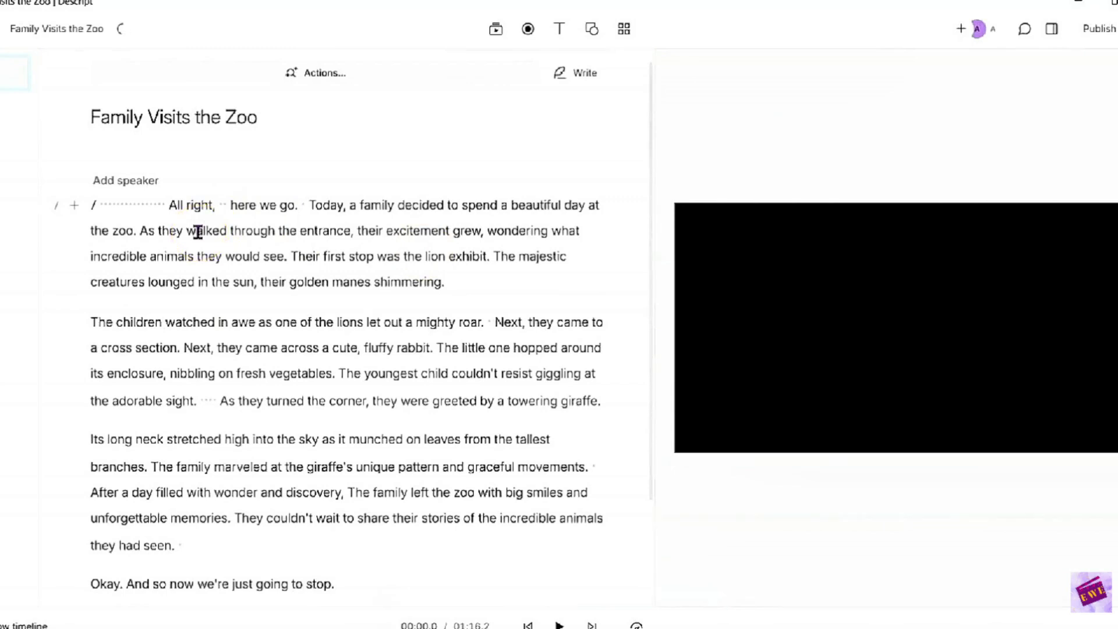
- Search the script for all filler words and set the action for matches to Ignore
left_click(118, 74)
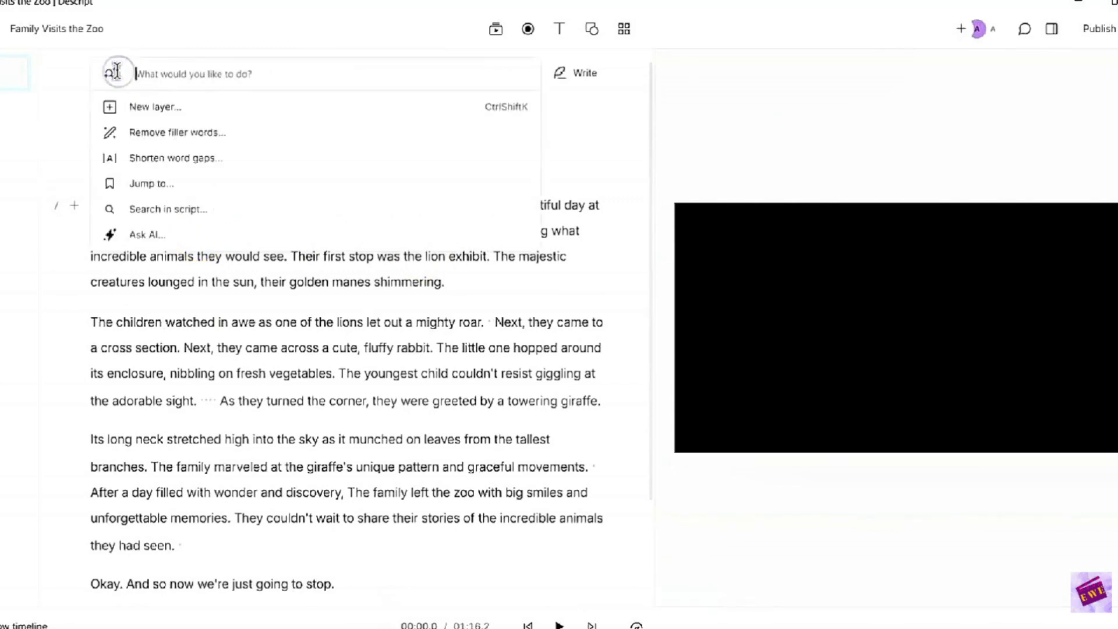
left_click(138, 154)
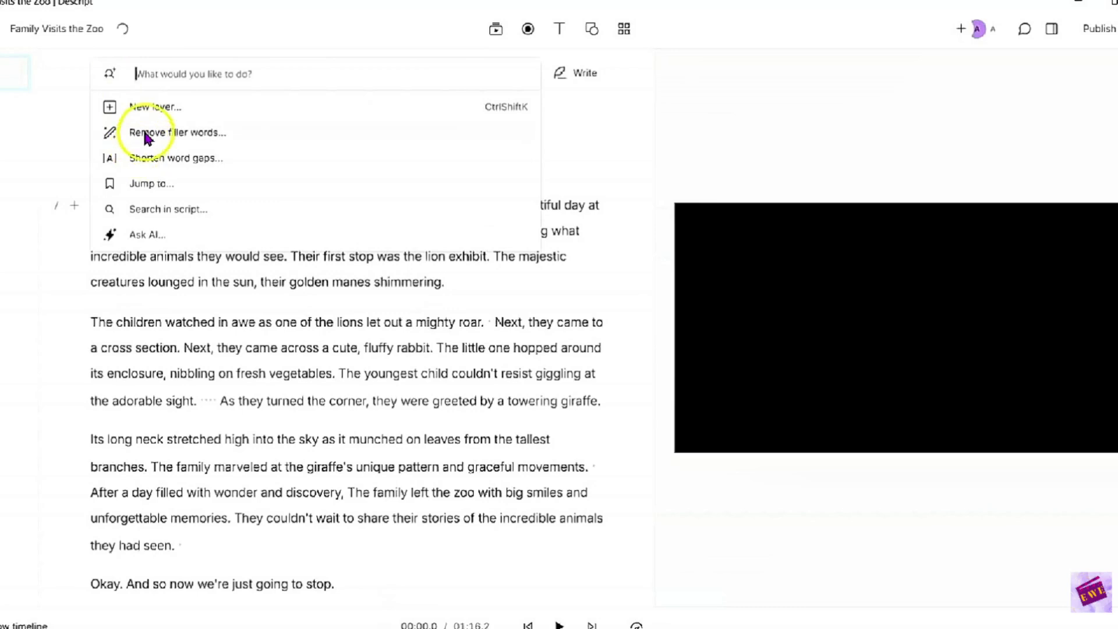
left_click(143, 131)
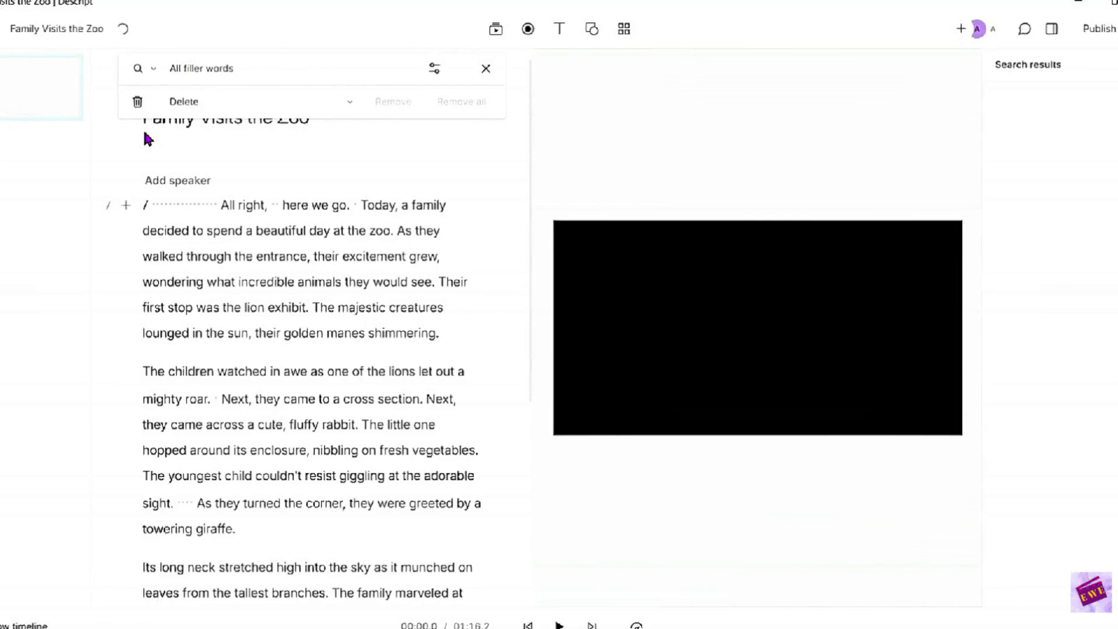
left_click(349, 105)
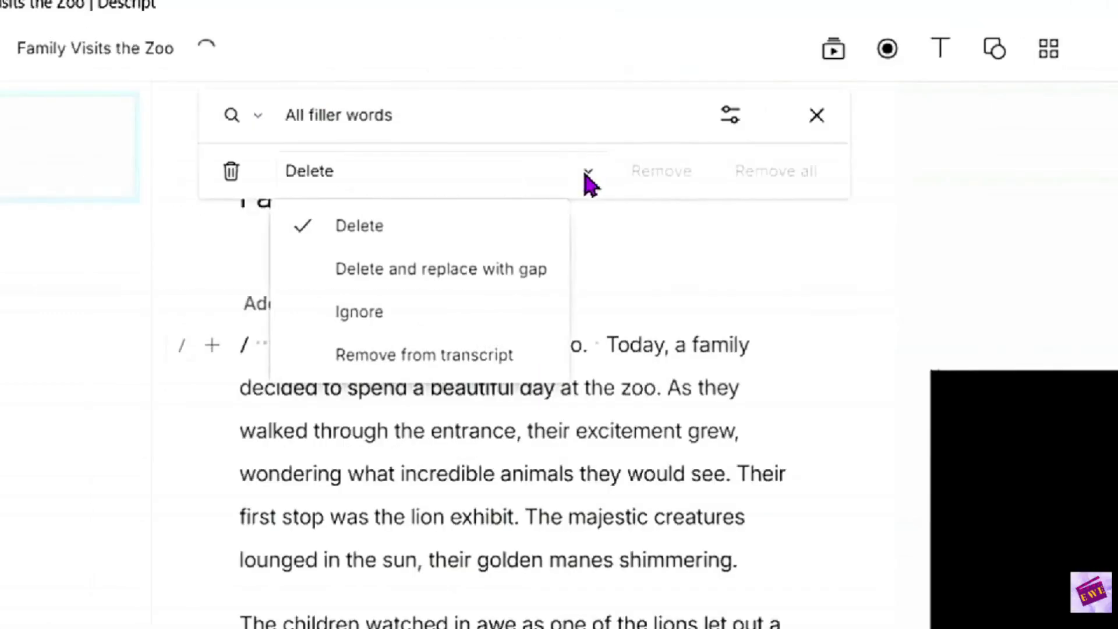
left_click(363, 313)
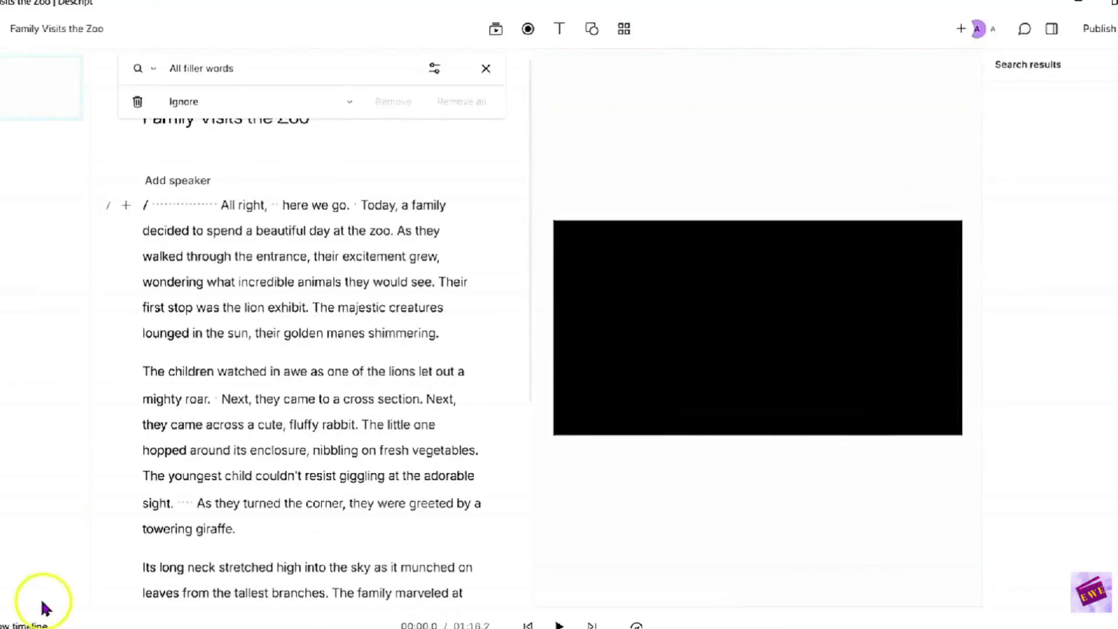
- Show the timeline and look over the word gaps marked throughout the transcript
left_click(21, 625)
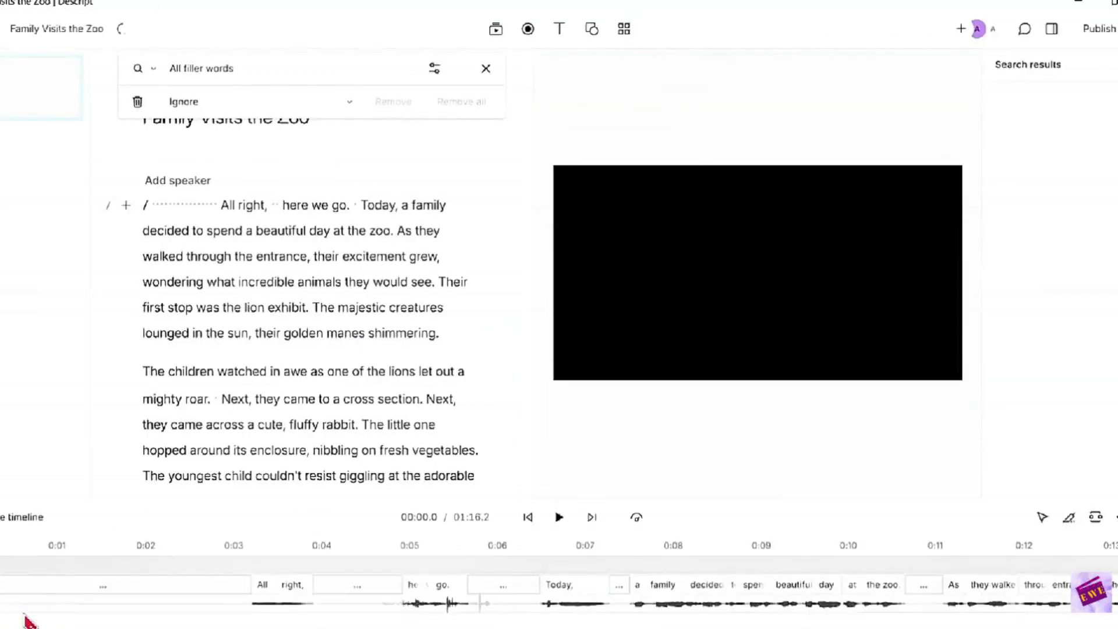
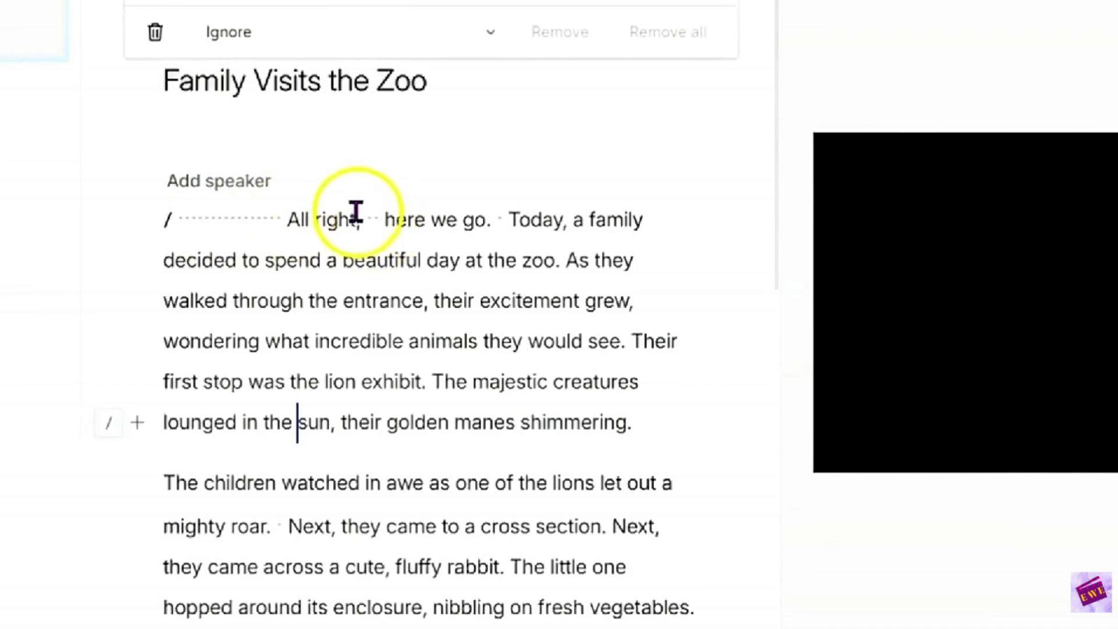
scroll(381, 524, "down", 7)
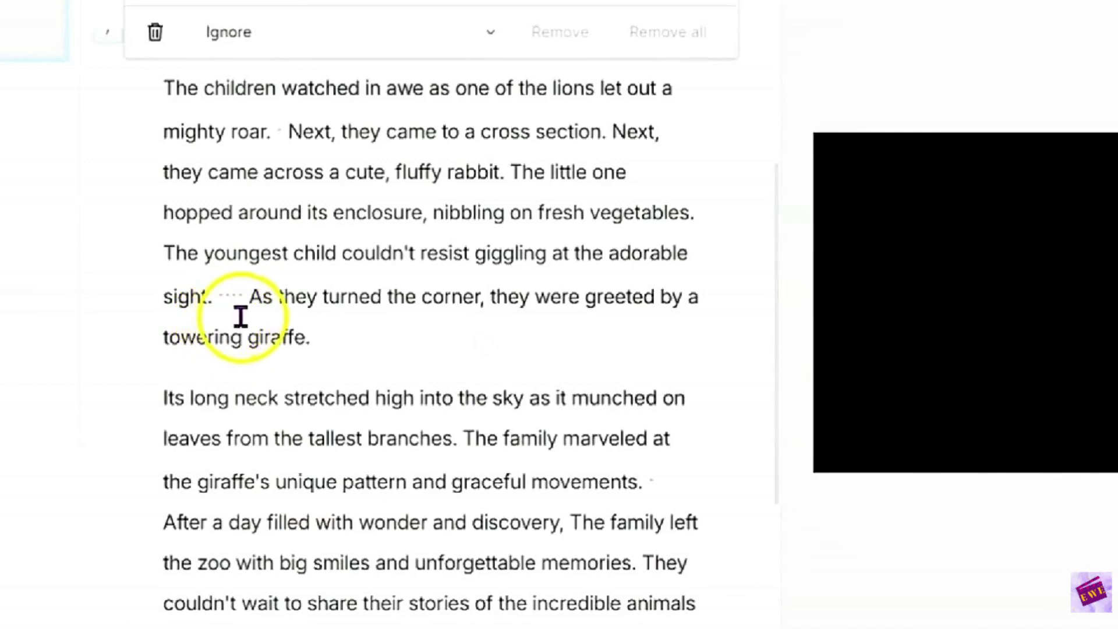
scroll(424, 493, "up", 7)
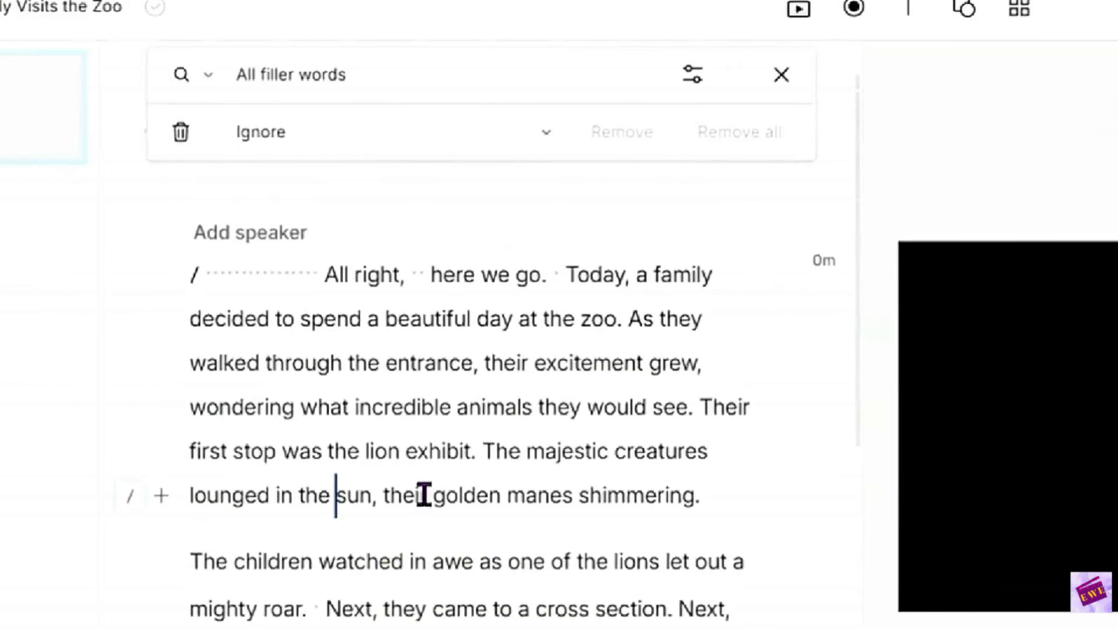
- Shorten all word gaps of 0.4 seconds or more to 0.25 seconds and close the gap search
left_click(205, 75)
left_click(252, 277)
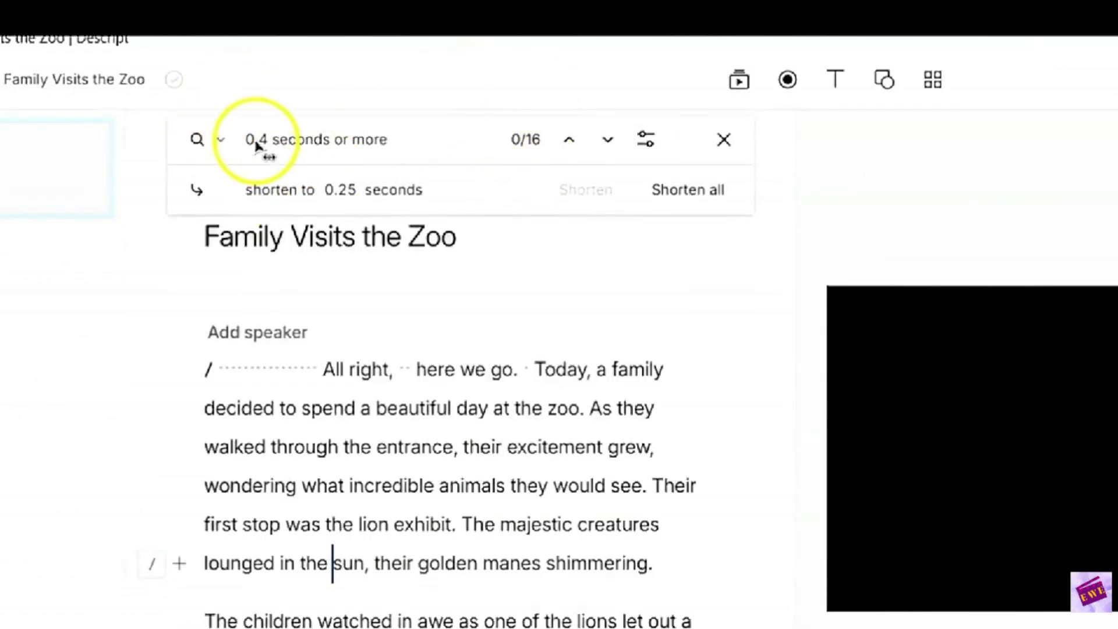
left_click(284, 149)
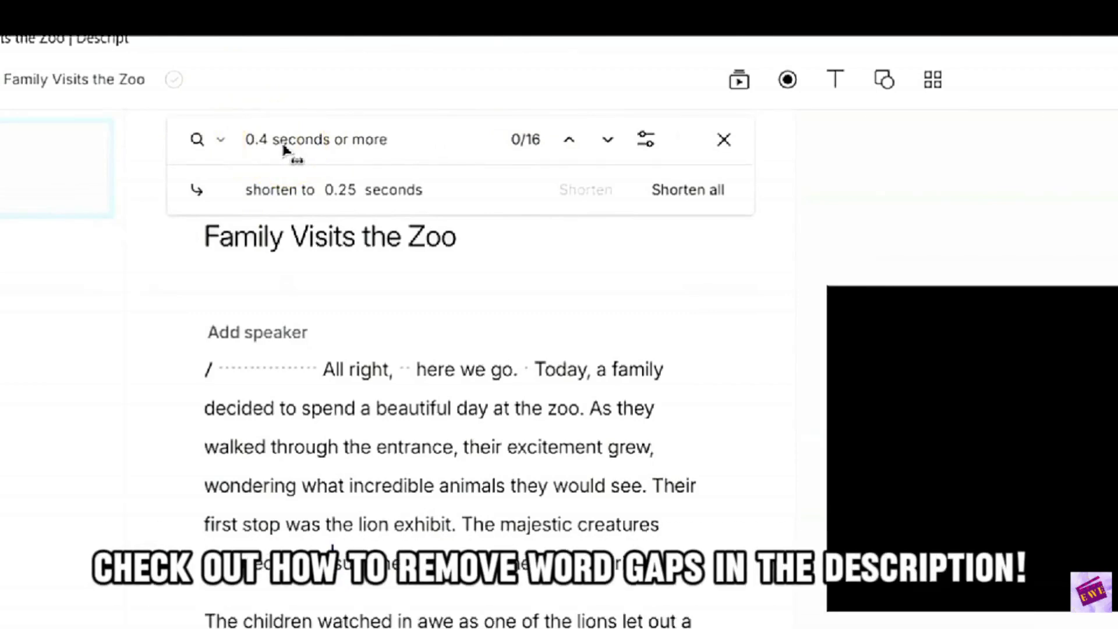
left_click(259, 277)
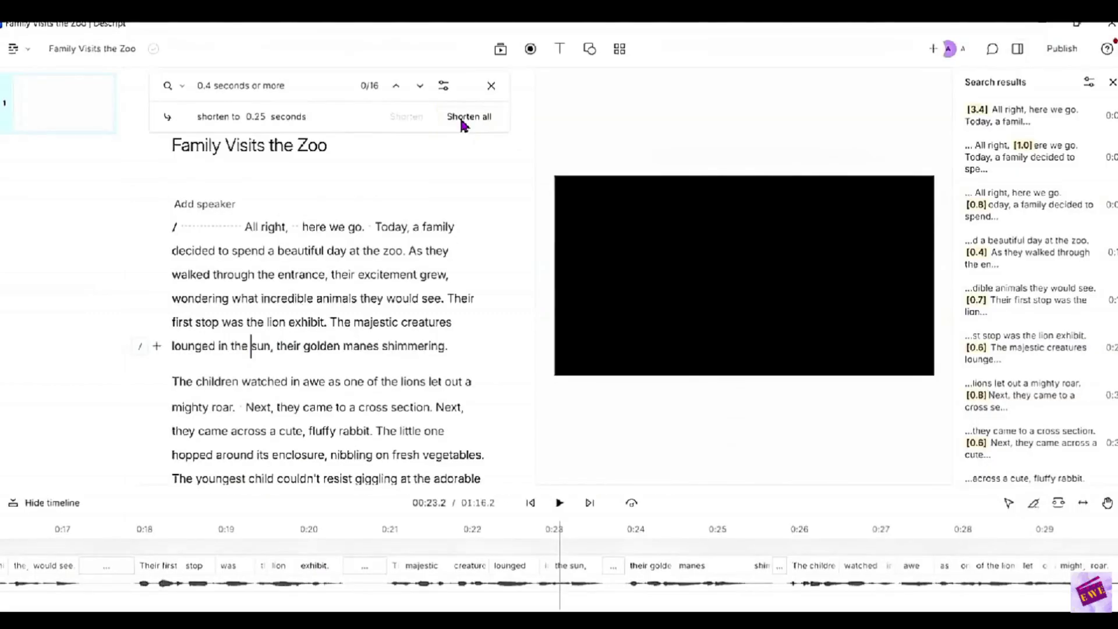
left_click(462, 118)
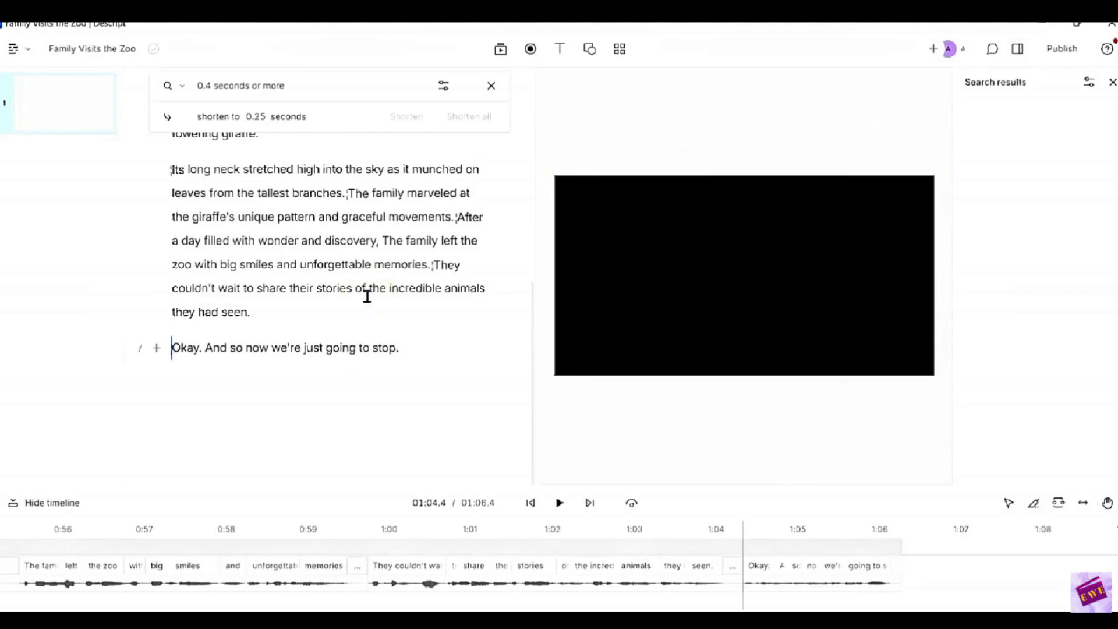
scroll(367, 296, "up", 15)
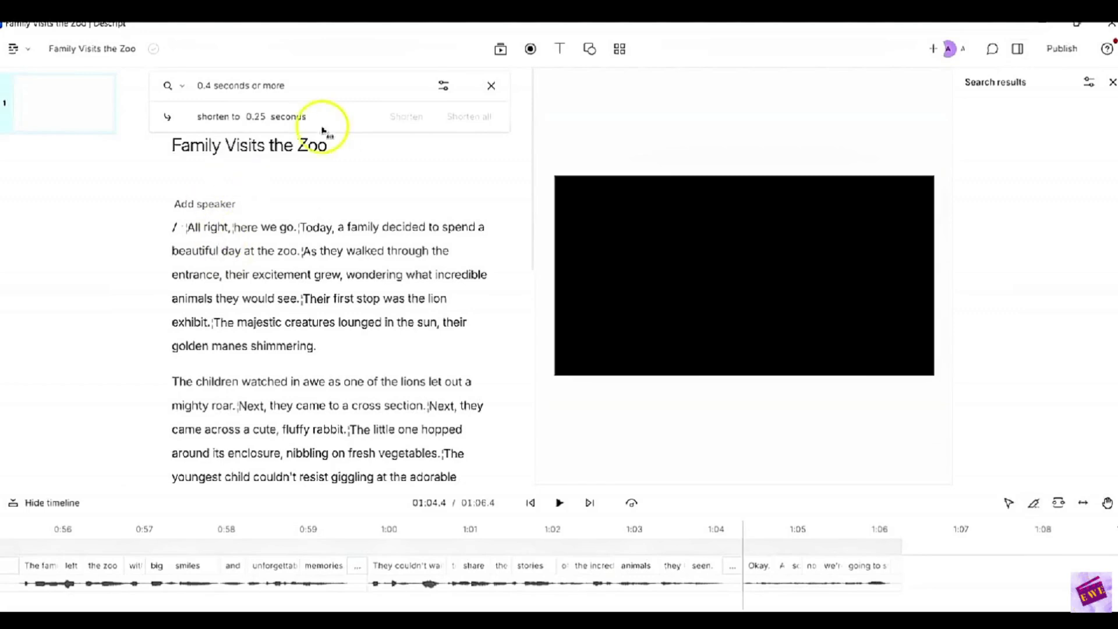
left_click(492, 88)
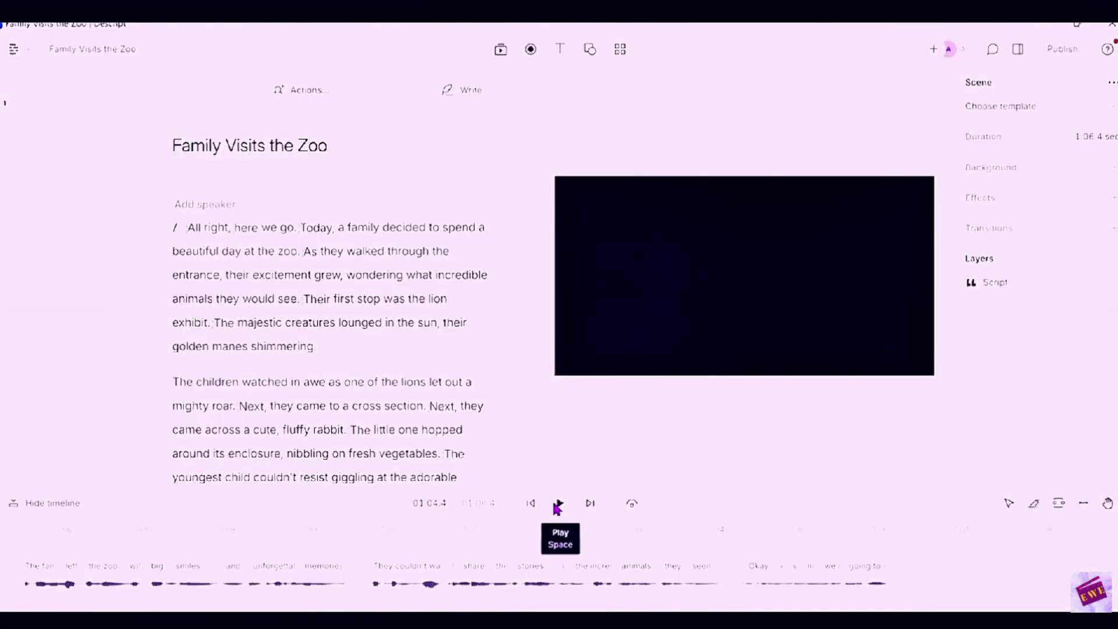
- Play back the shortened voiceover and pause it in the sentence about the family's first stop
left_click(557, 506)
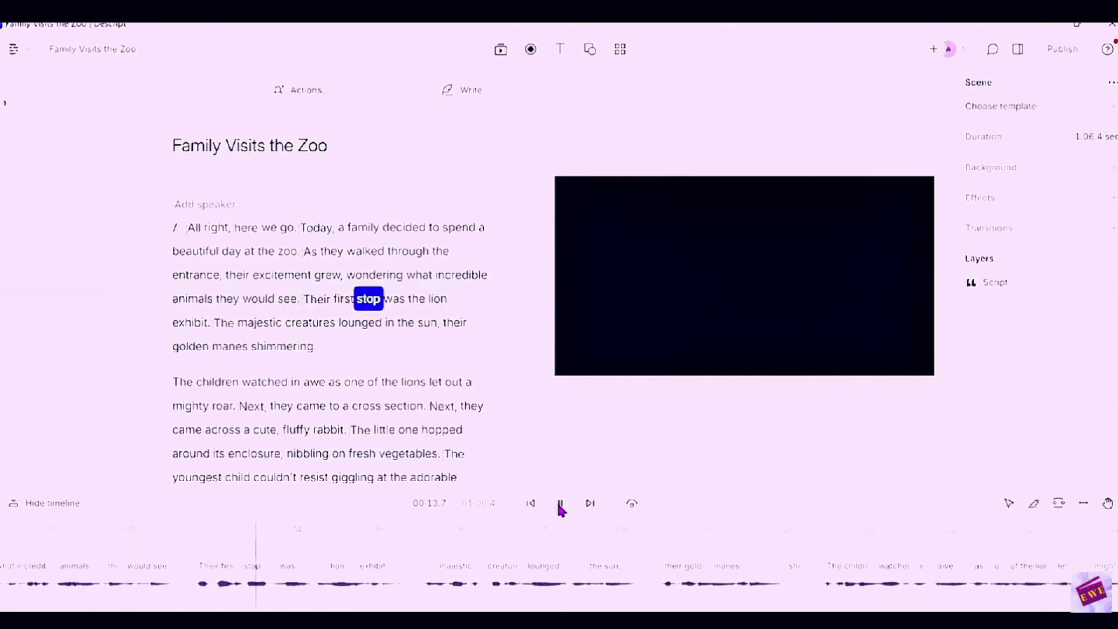
left_click(560, 504)
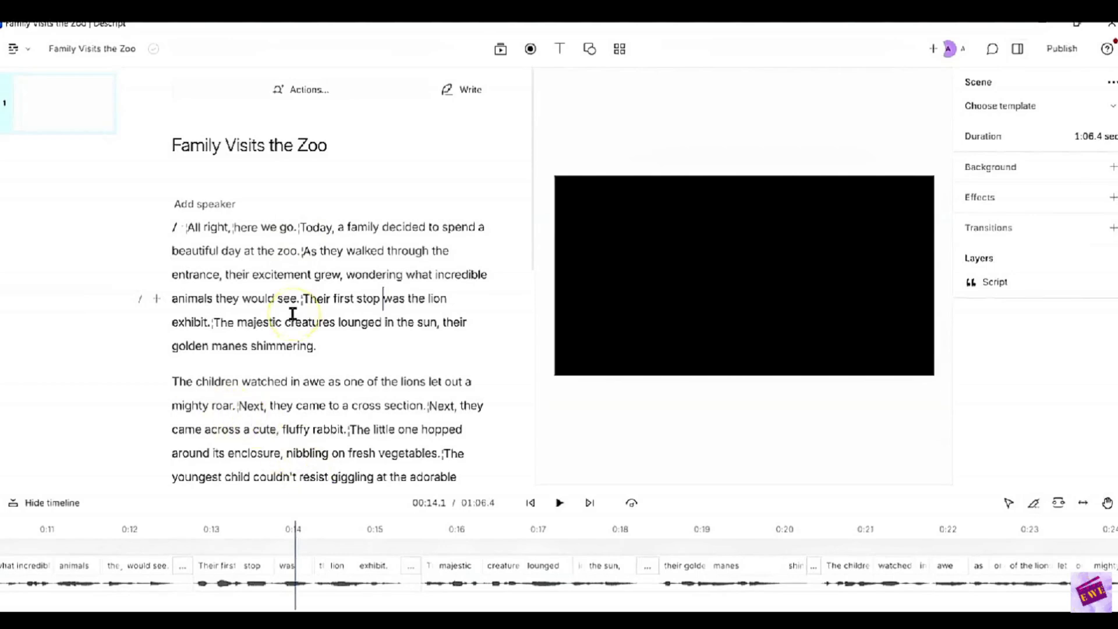
scroll(292, 313, "down", 1)
scroll(226, 270, "up", 1)
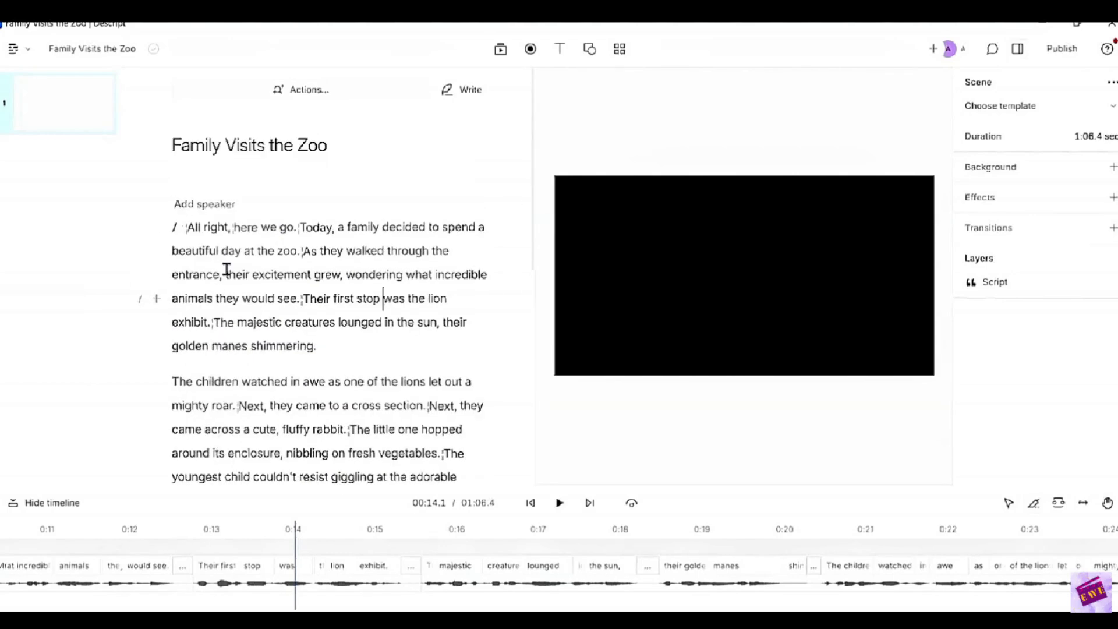